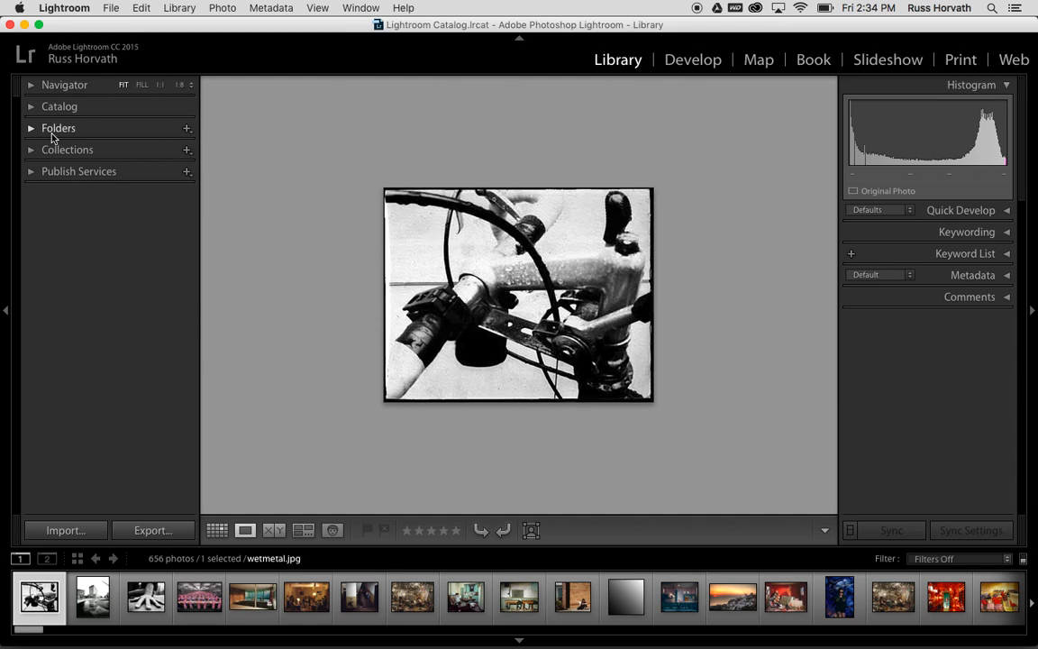
Add the Raw images folder from the Desktop as a new catalog folder, bringing up its photos for import.
click(187, 131)
click(209, 158)
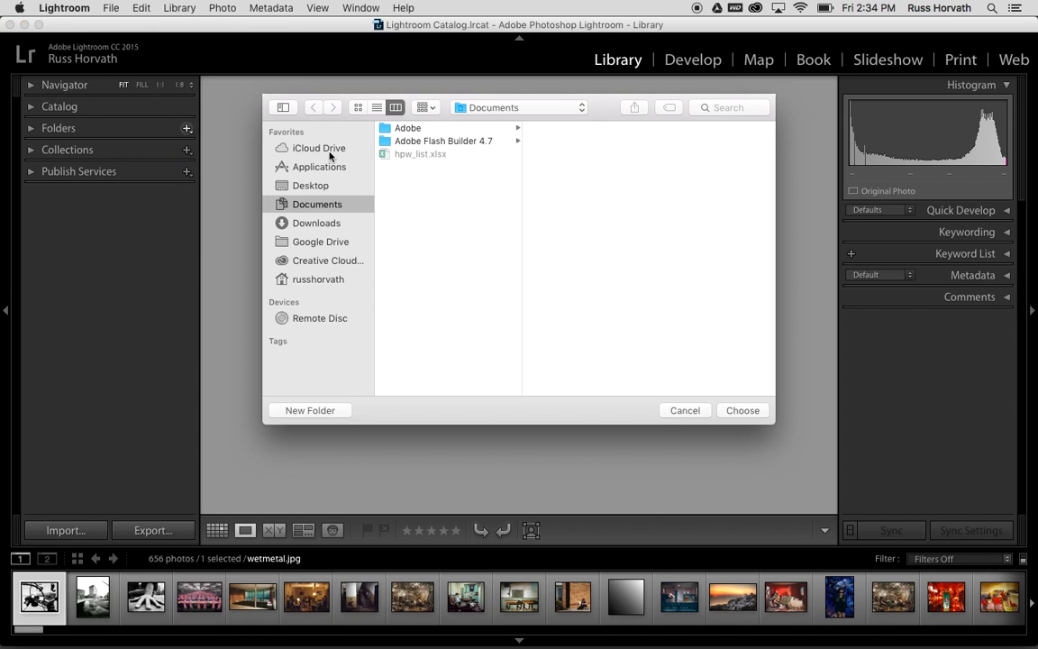
click(311, 184)
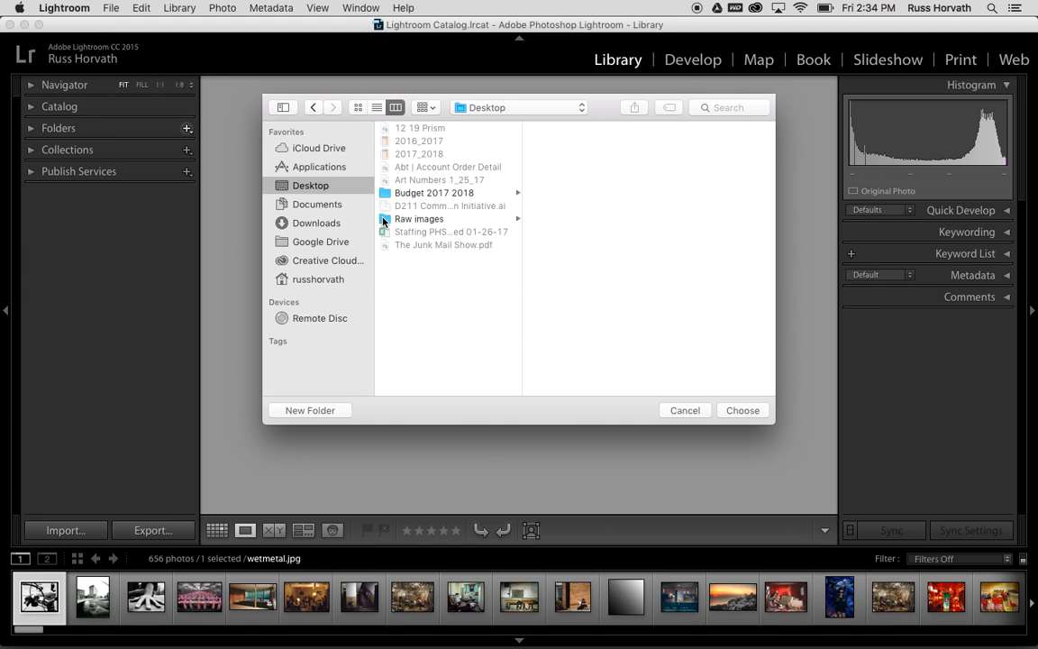
click(419, 219)
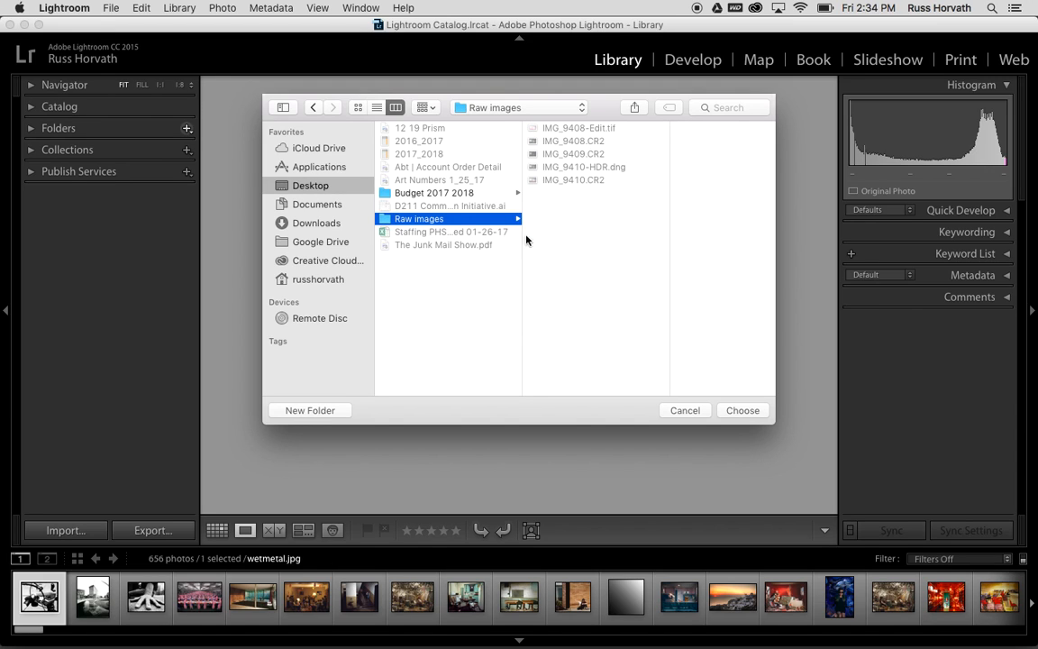
click(740, 411)
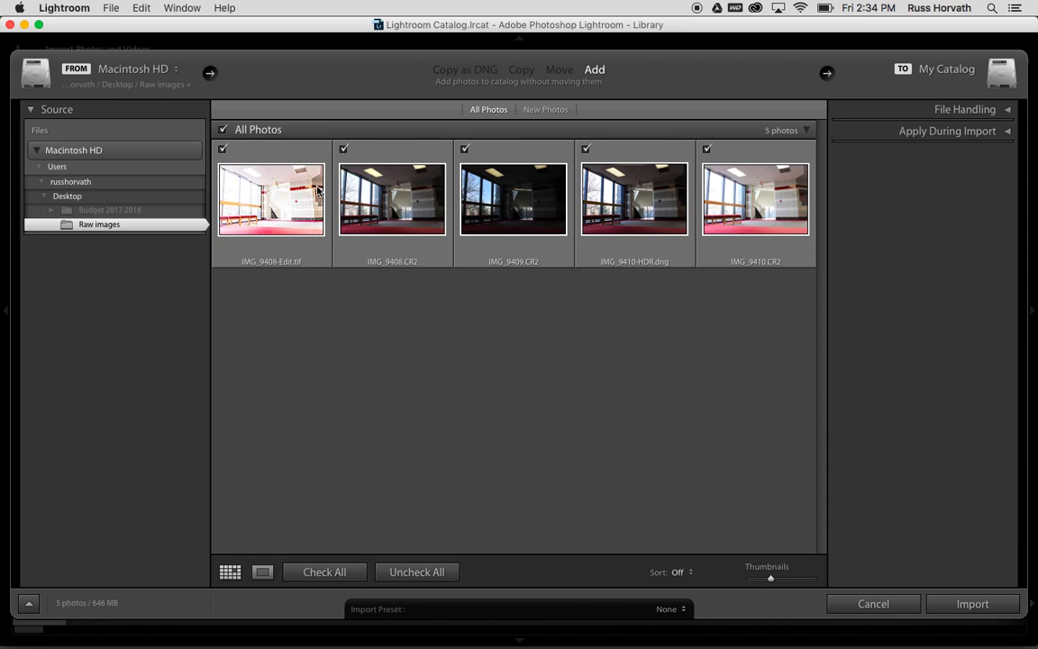
Exclude IMG_9410-HDR.dng and IMG_9410.CR2, import the other three photos, and expand the catalog's folder list.
click(586, 149)
click(708, 148)
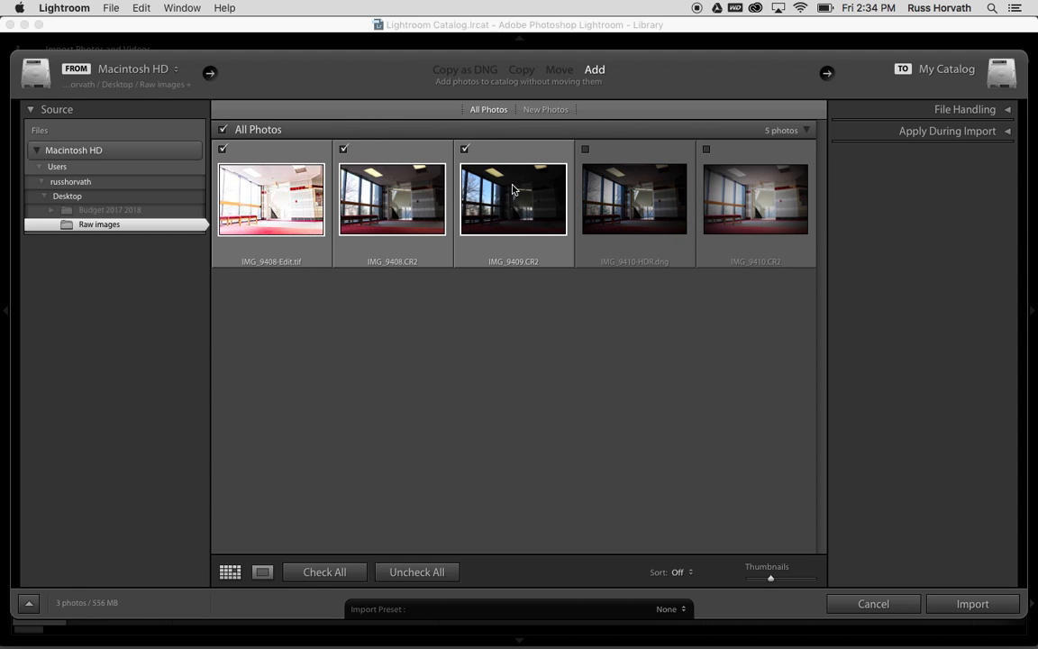
click(938, 607)
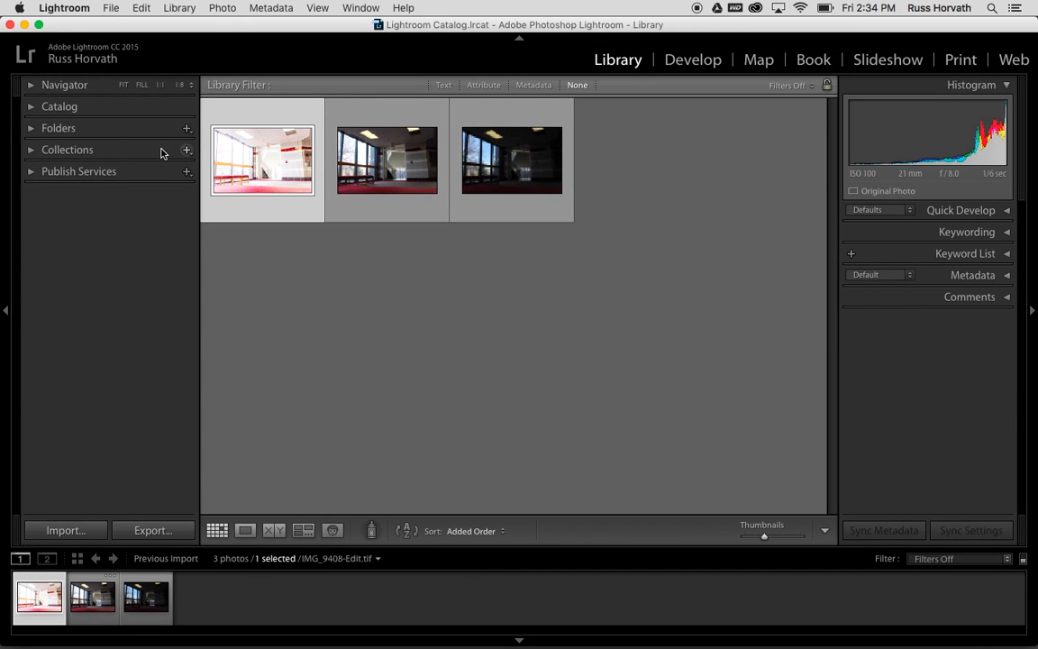
click(32, 130)
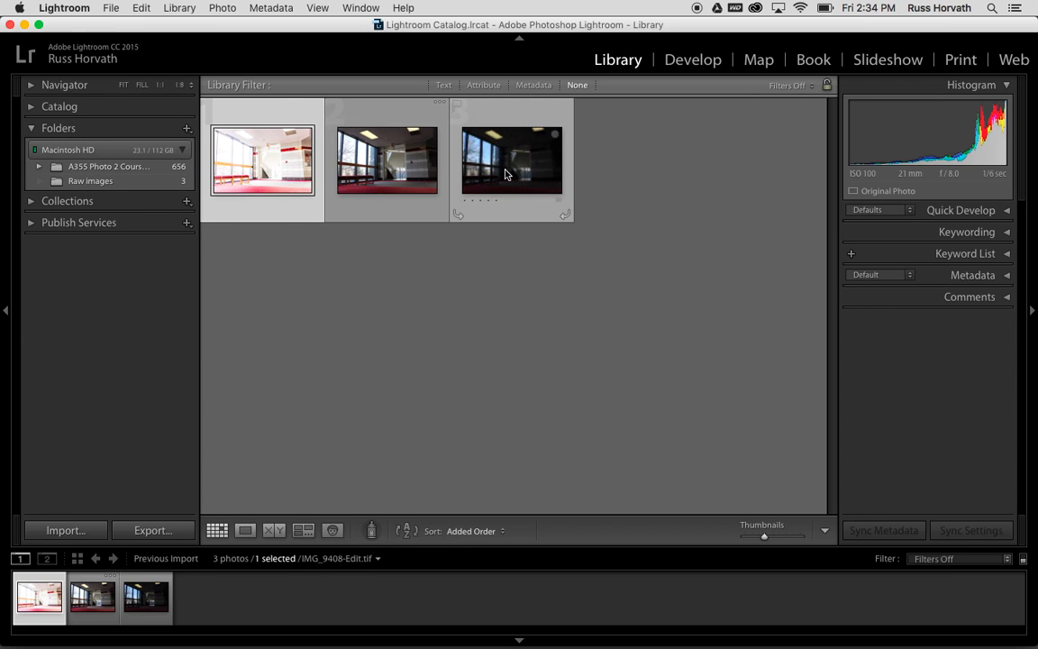
Switch to the Develop module, open IMG_9409.CR2, and collapse the Basic adjustments.
click(693, 61)
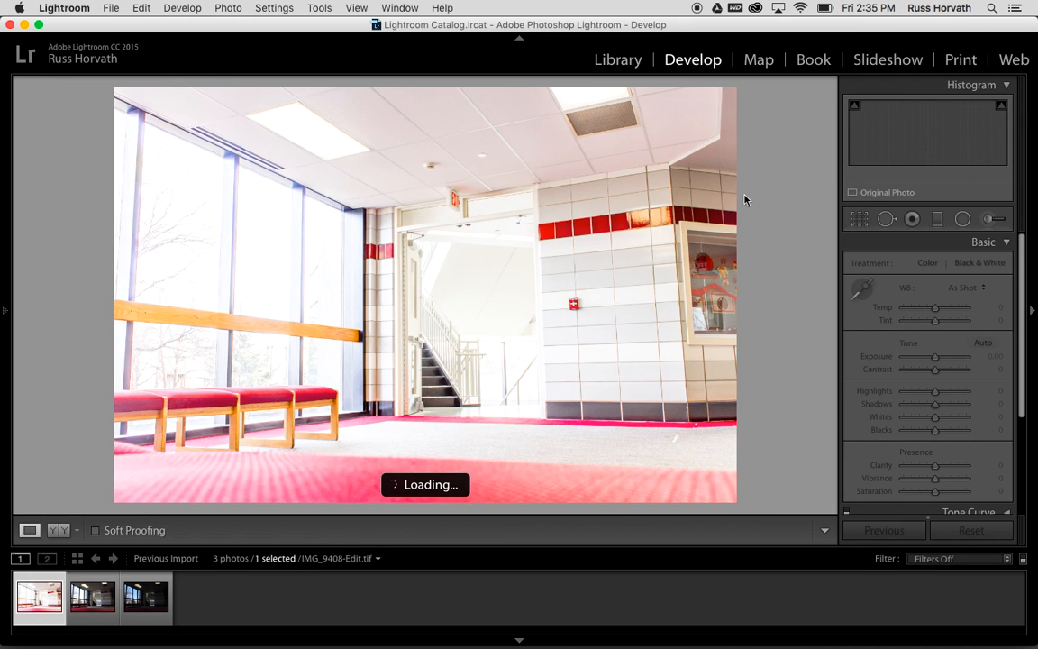
click(90, 610)
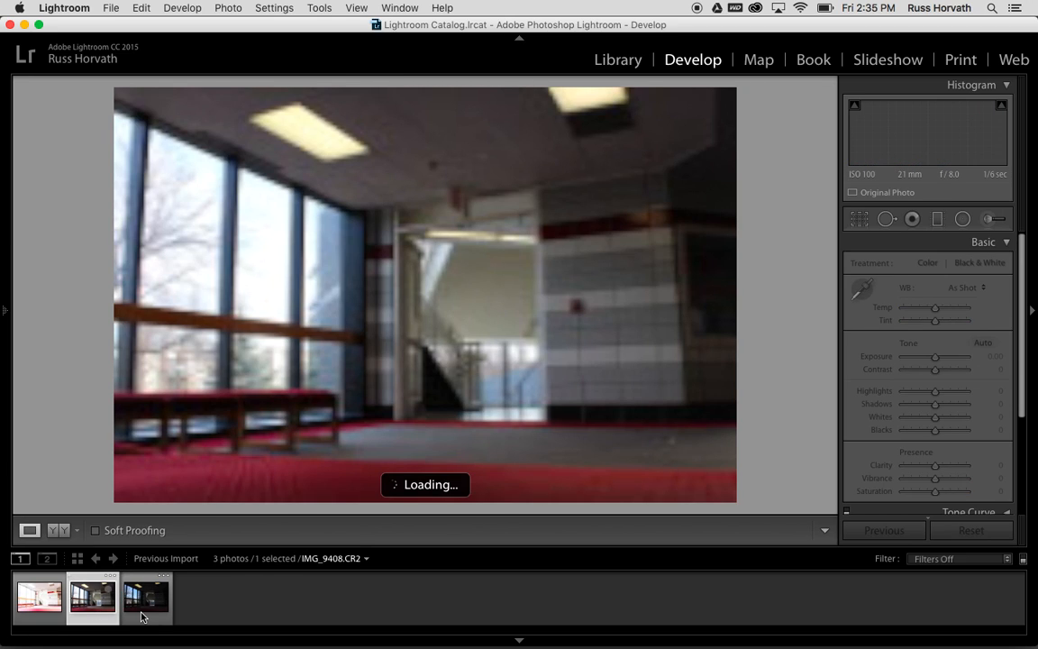
click(141, 617)
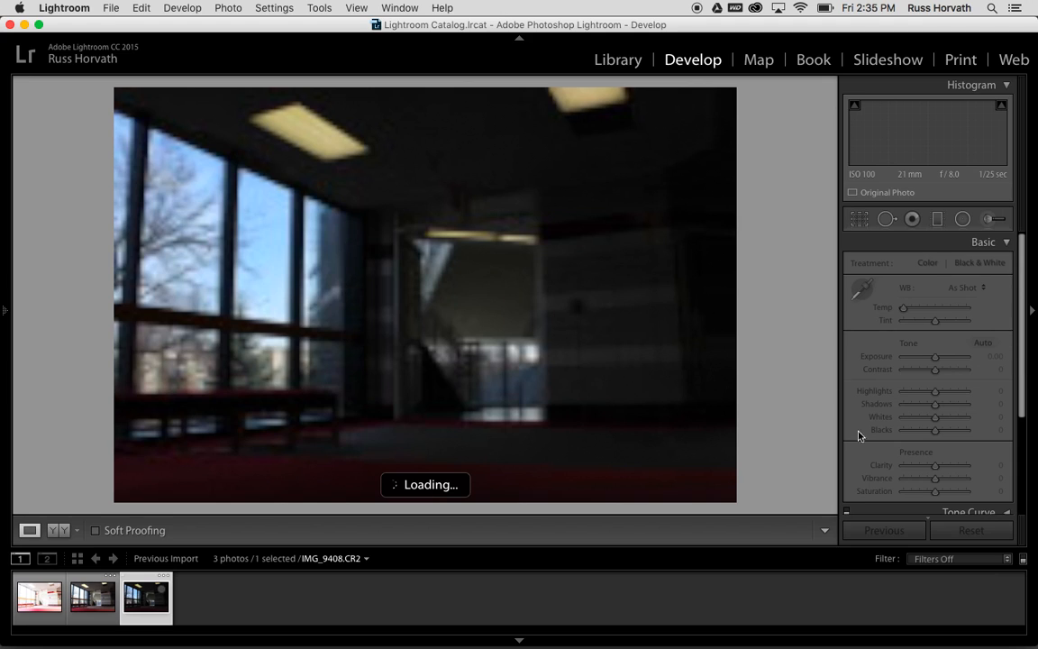
click(975, 243)
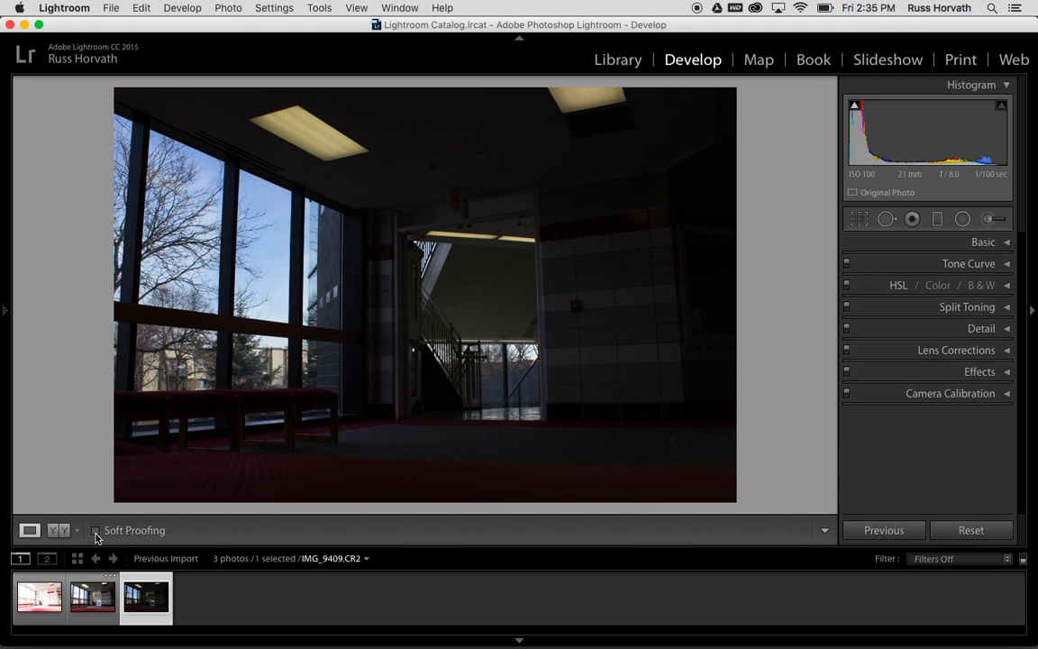
Hide the filmstrip and compare the imported exposures at a larger size, ending on IMG_9409.CR2.
click(519, 641)
key(Right)
key(Right)
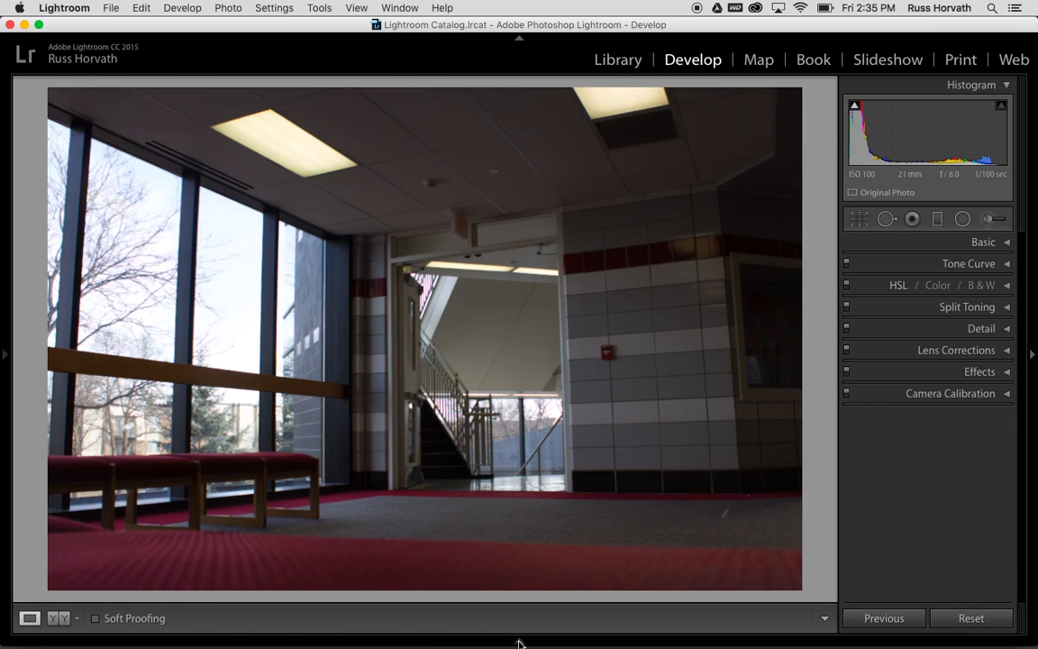
key(Left)
key(Left)
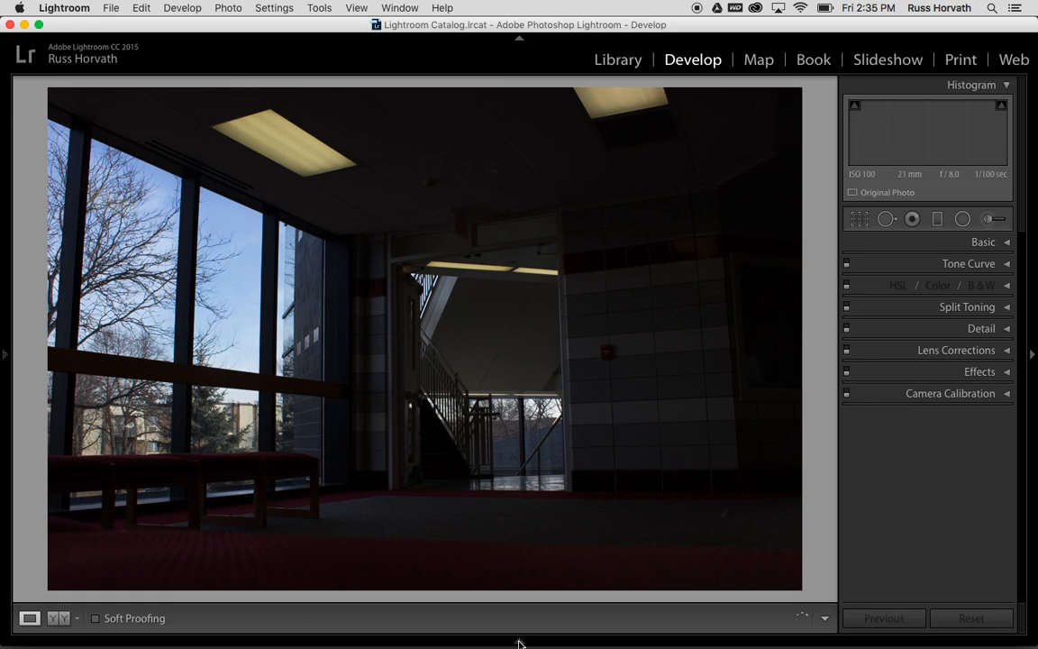
key(Right)
key(Right)
key(Left)
key(Left)
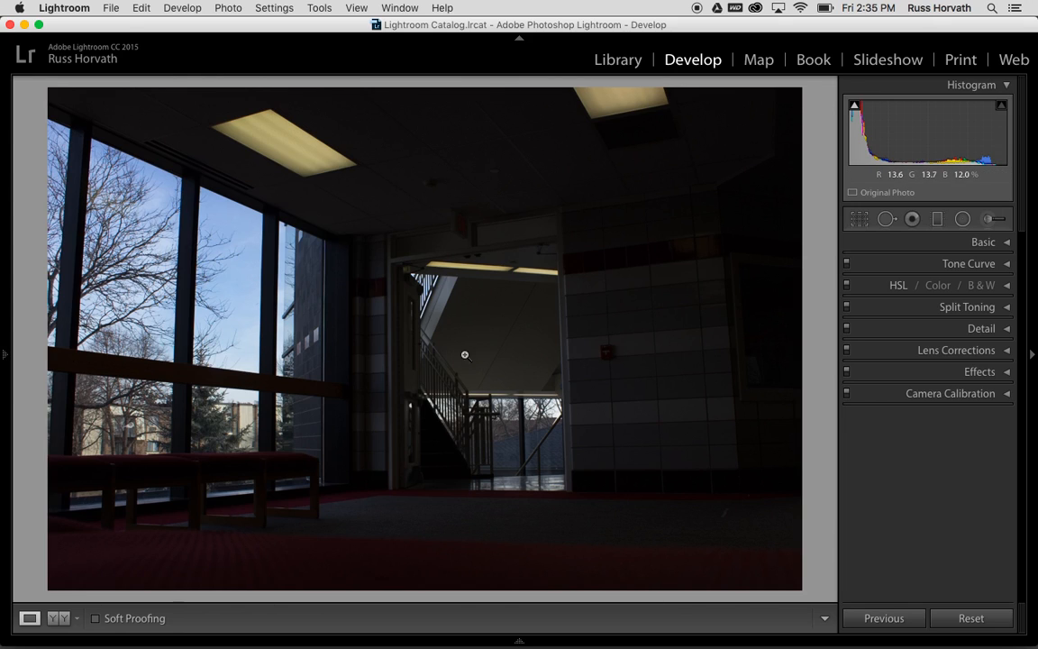
Set the dark interior photo's Highlights to -100 and Shadows to +100 in the Basic adjustments.
click(1009, 243)
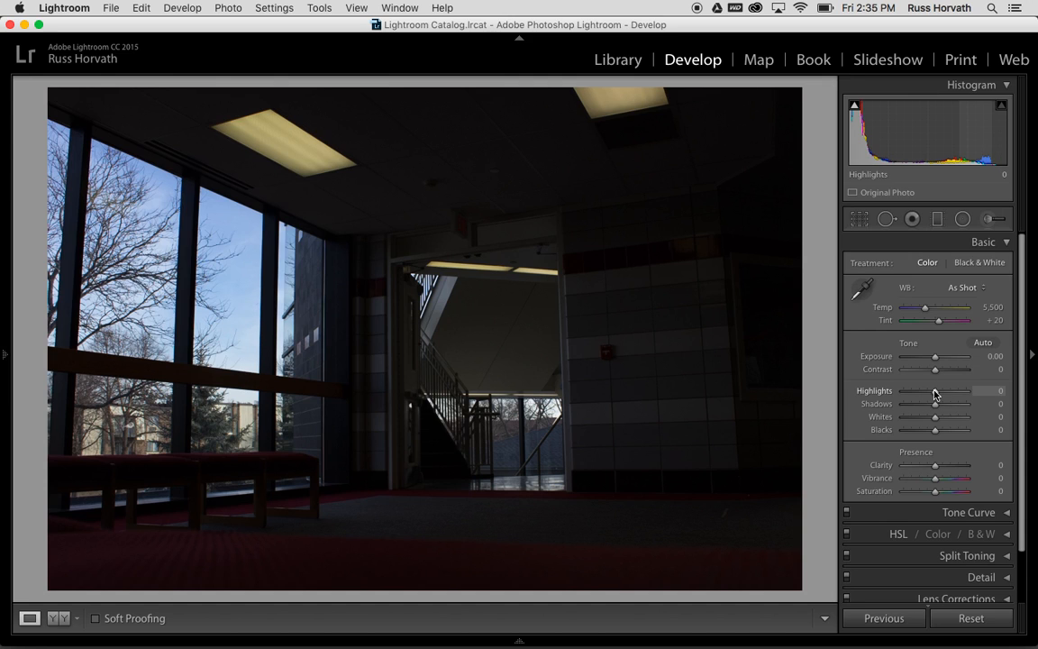
drag(935, 394, 894, 394)
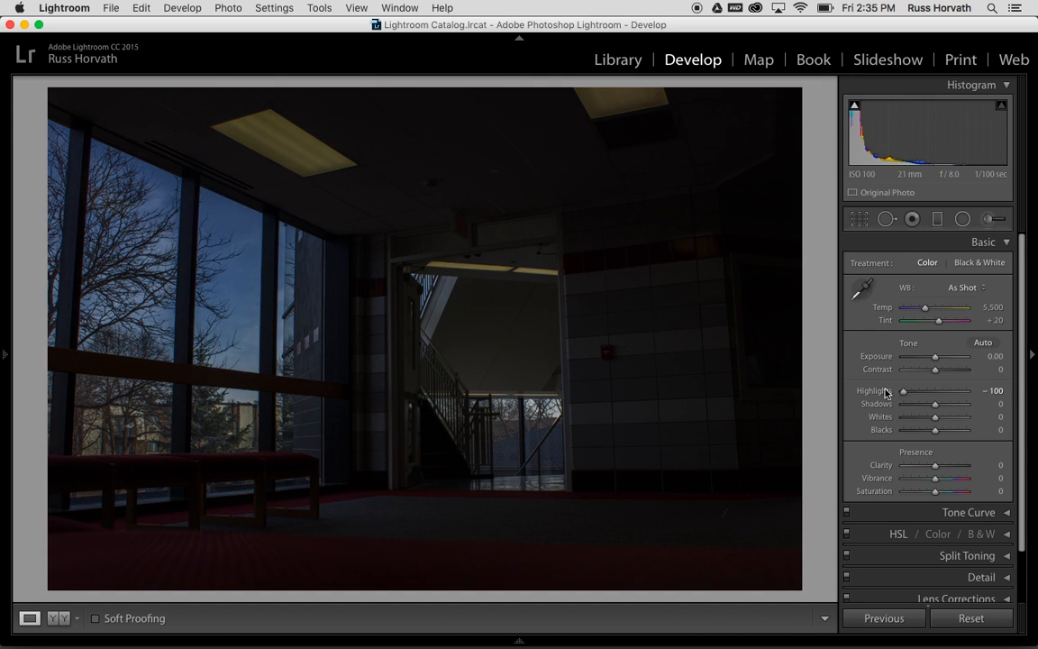
drag(936, 410, 979, 407)
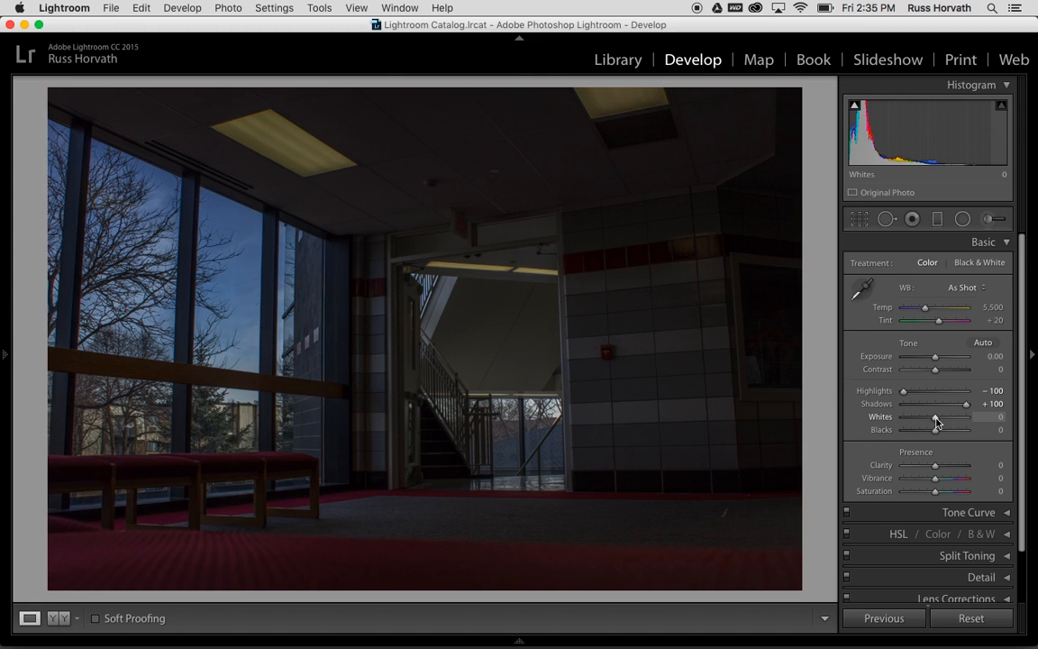
Using the clipping preview, set Whites to +48 and Blacks to -9.
key(alt)
drag(936, 422, 937, 420)
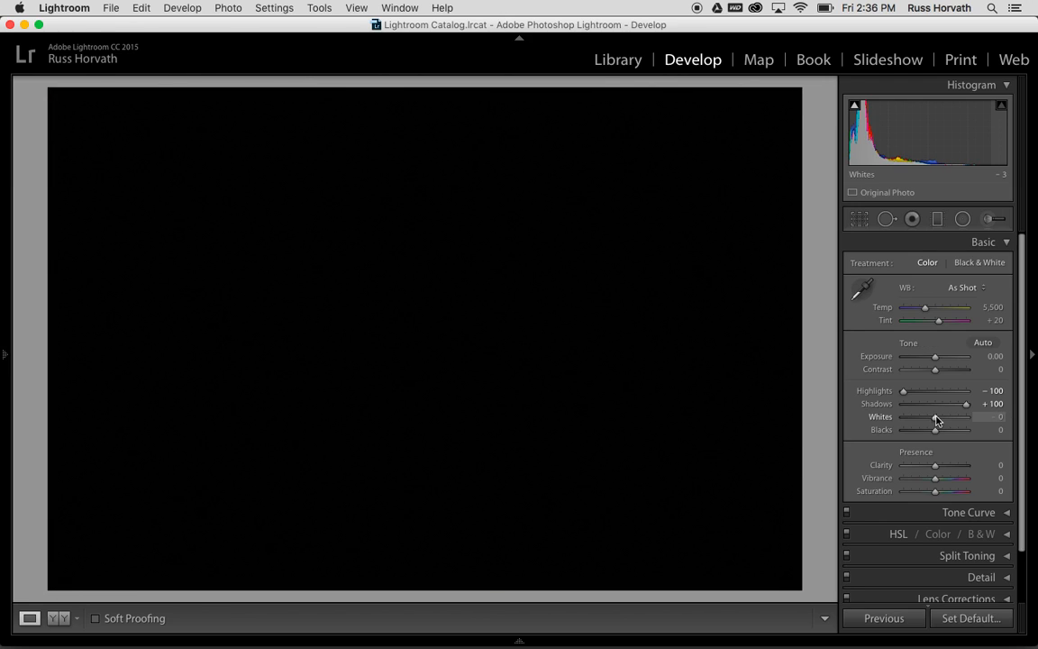
drag(942, 420, 952, 424)
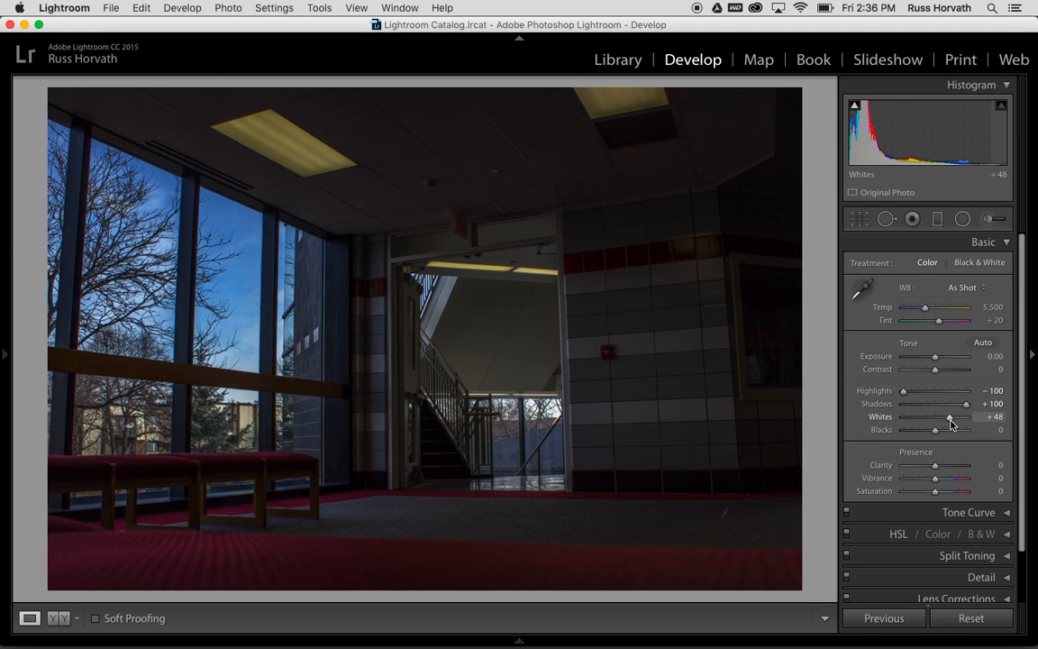
key(alt)
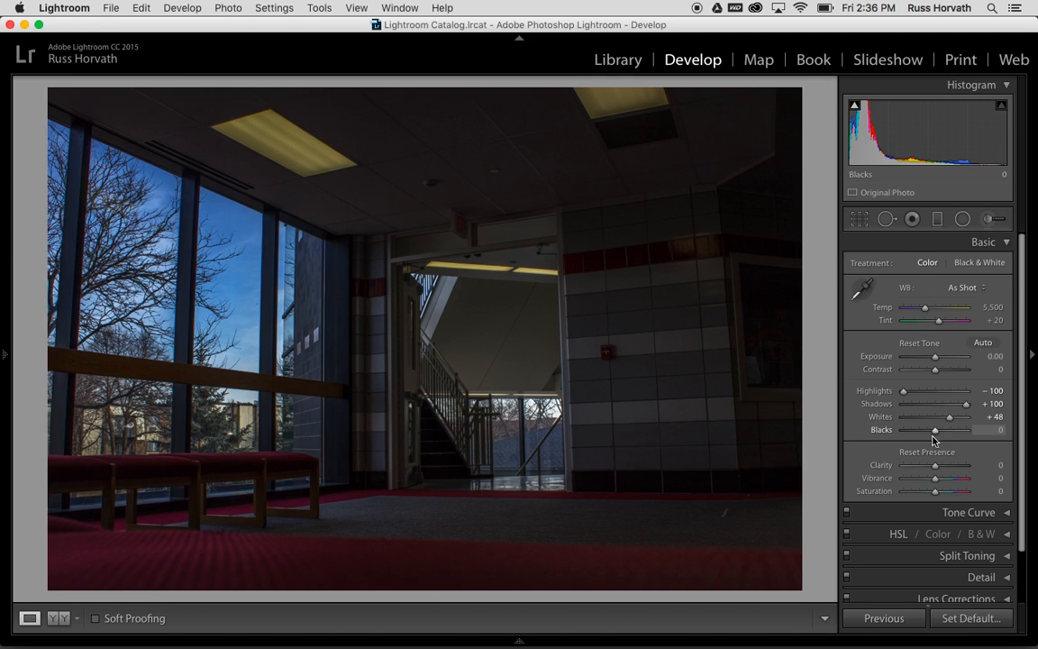
drag(937, 434, 934, 435)
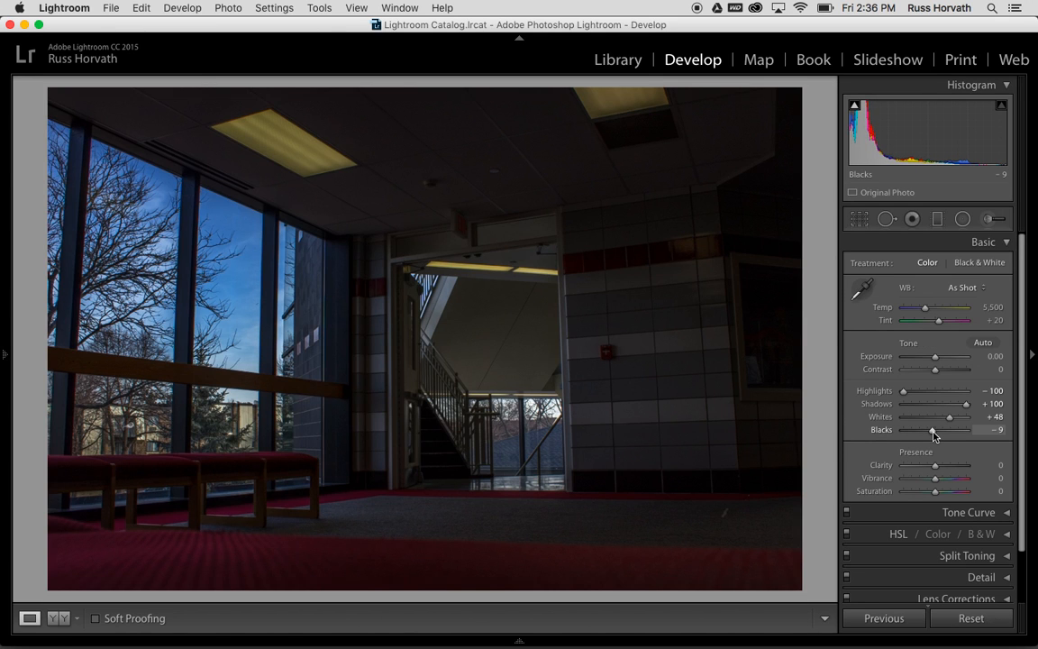
Raise Clarity to about +39 and collapse the Basic adjustments.
drag(935, 470, 951, 470)
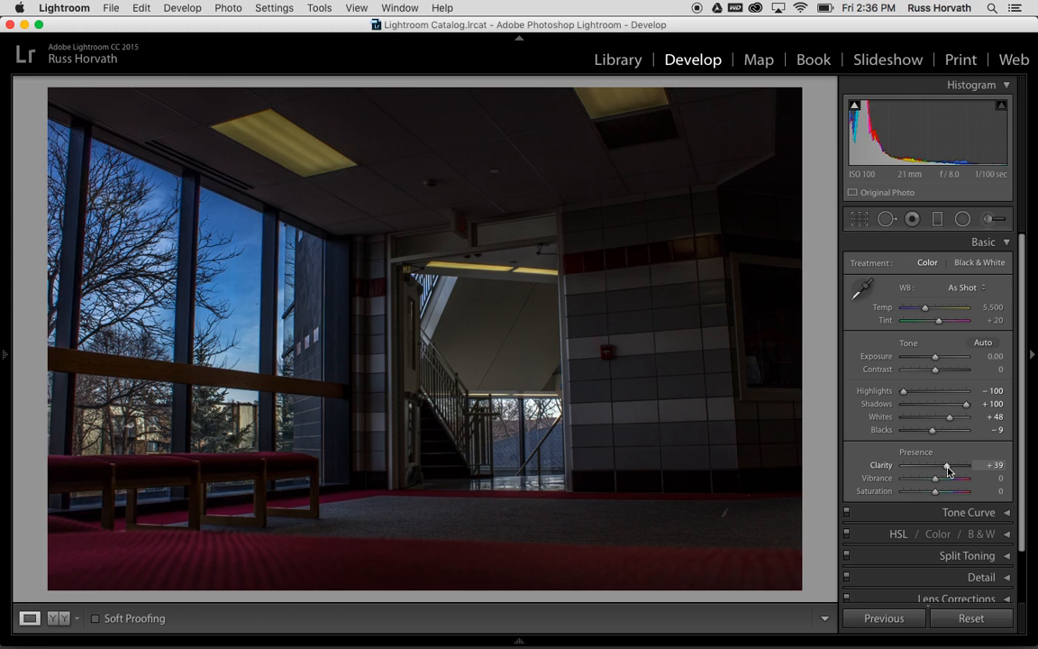
drag(948, 470, 947, 470)
click(1007, 245)
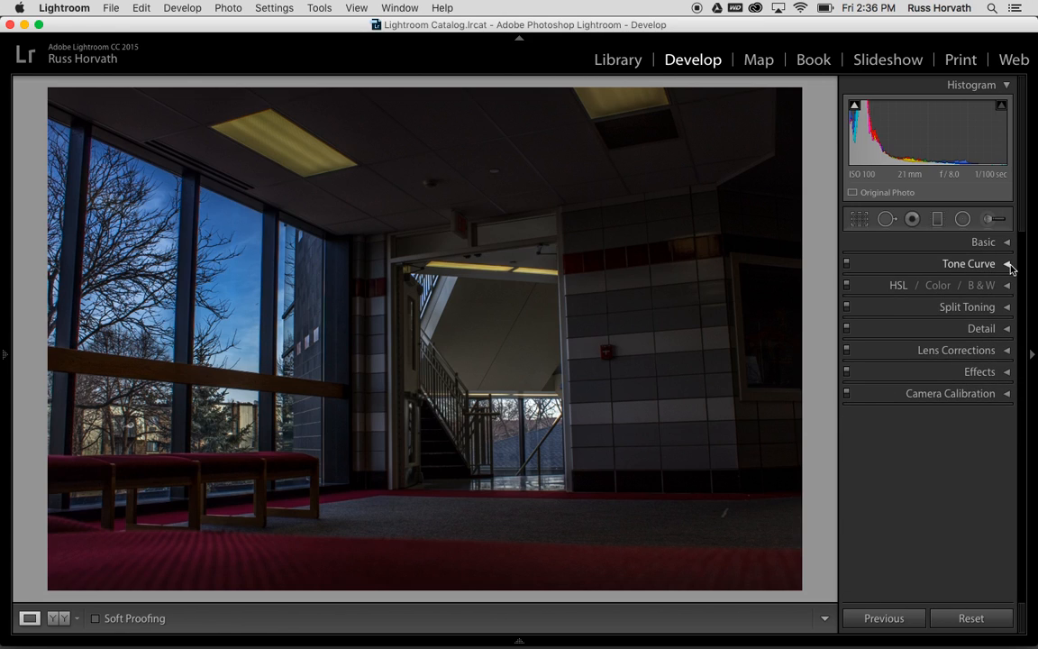
Apply the Medium Contrast point curve in the Tone Curve adjustments and collapse them.
click(1008, 264)
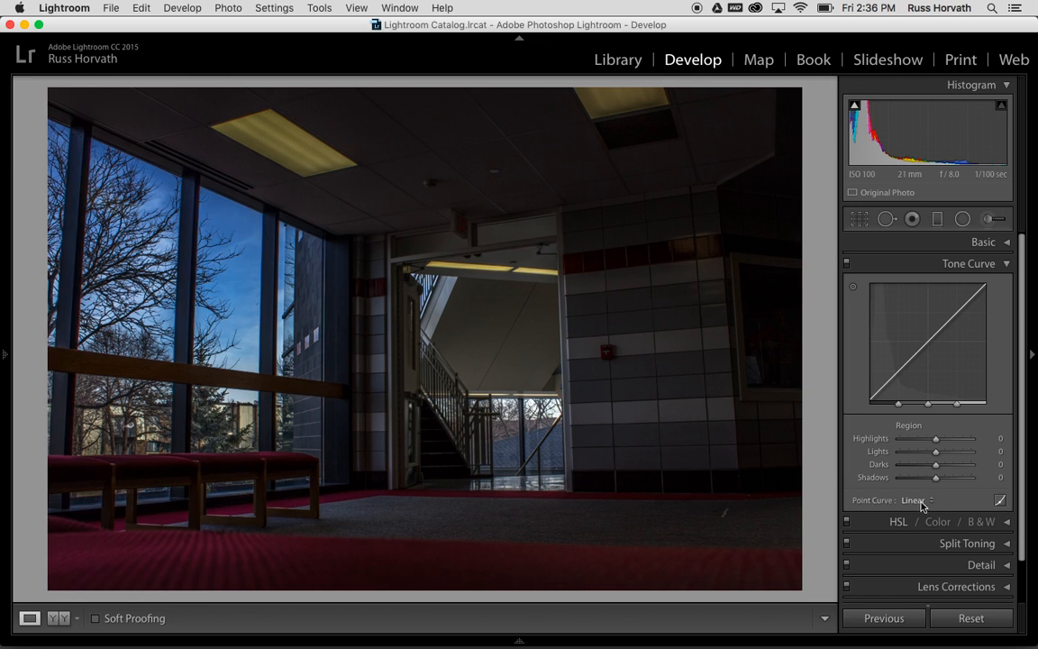
click(928, 499)
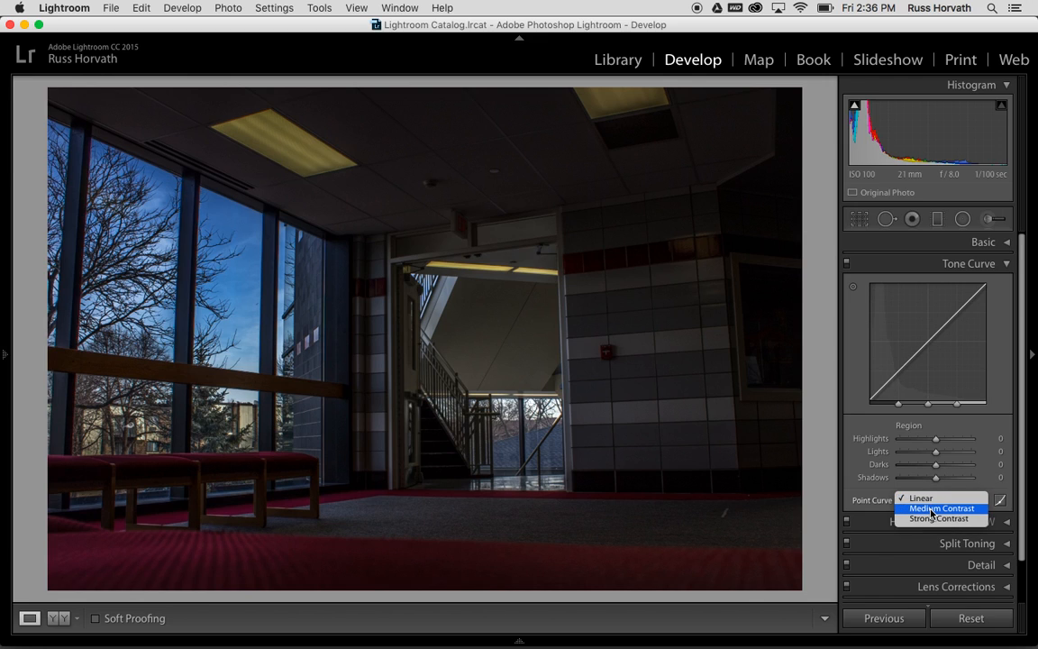
click(932, 508)
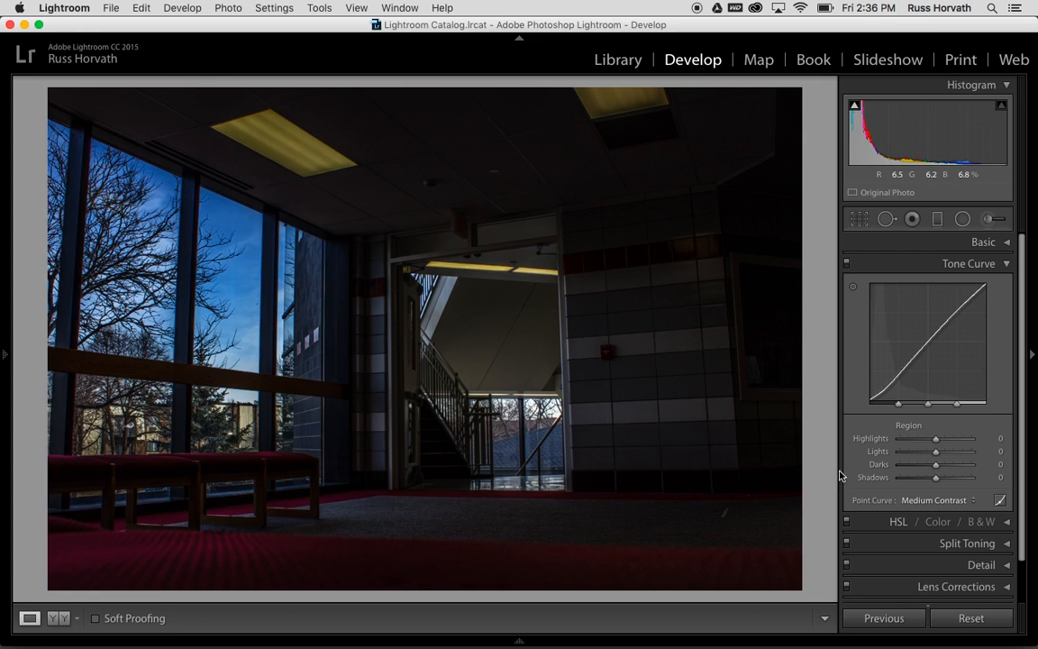
click(1006, 263)
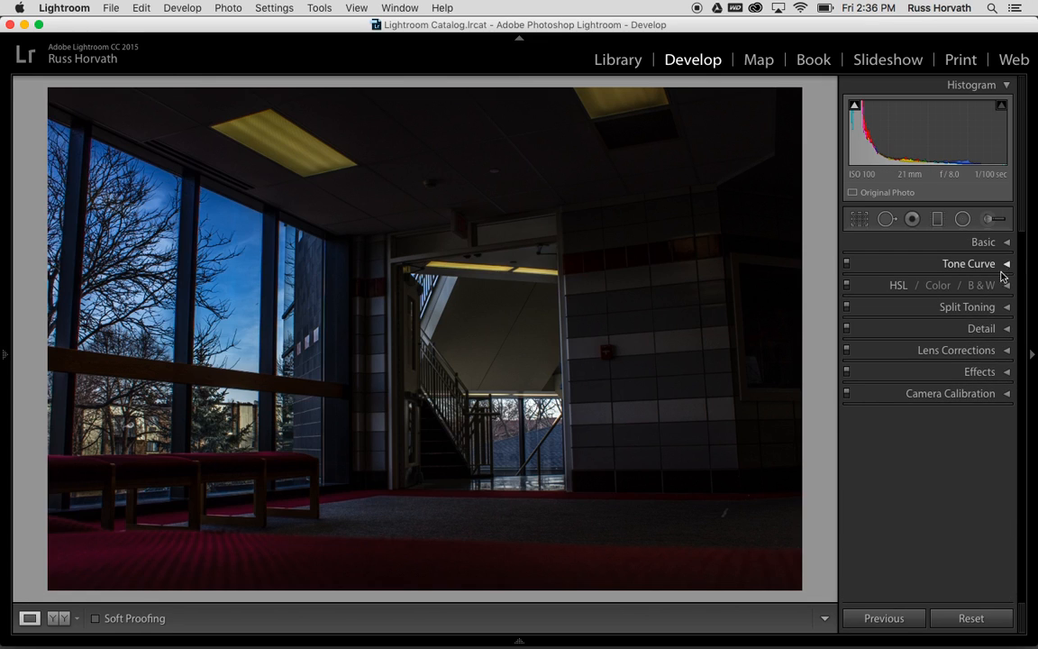
Set HSL saturation to +72 for Blue and +53 for Aqua, and luminance to +49 for Blue and +44 for Aqua.
click(1007, 285)
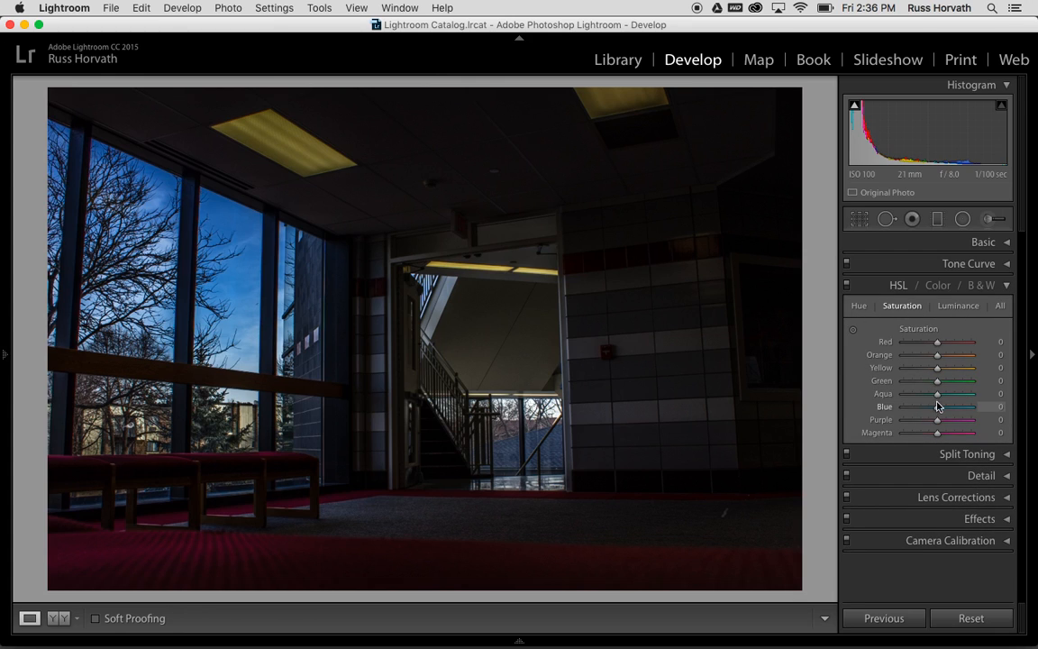
mouse_move(938, 407)
mouse_down()
mouse_move(963, 410)
mouse_move(954, 395)
mouse_up()
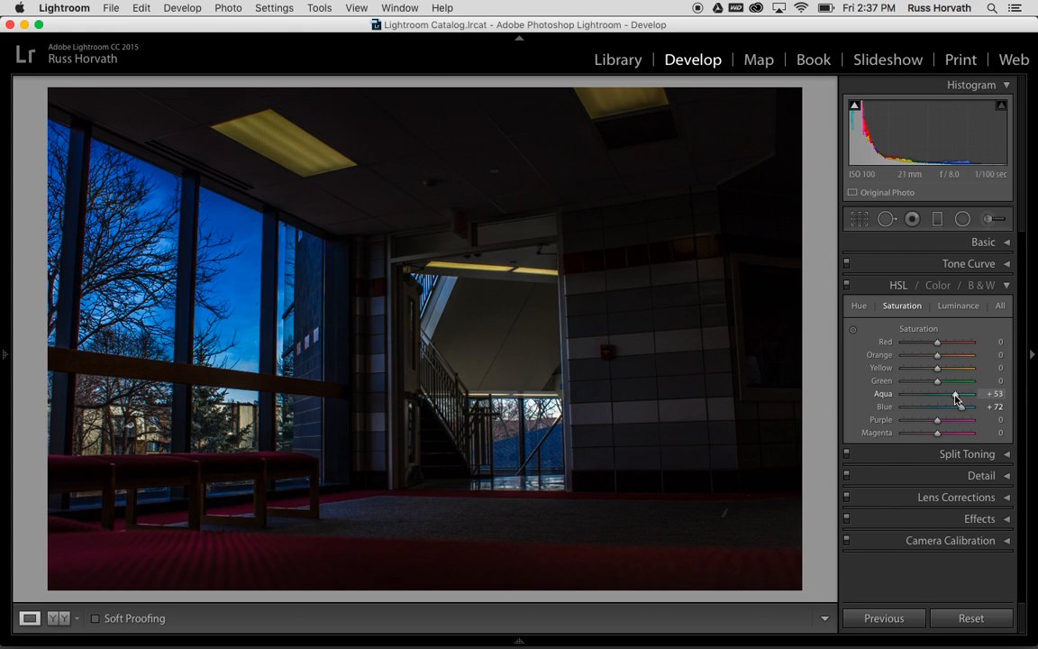
click(957, 306)
drag(937, 406, 953, 401)
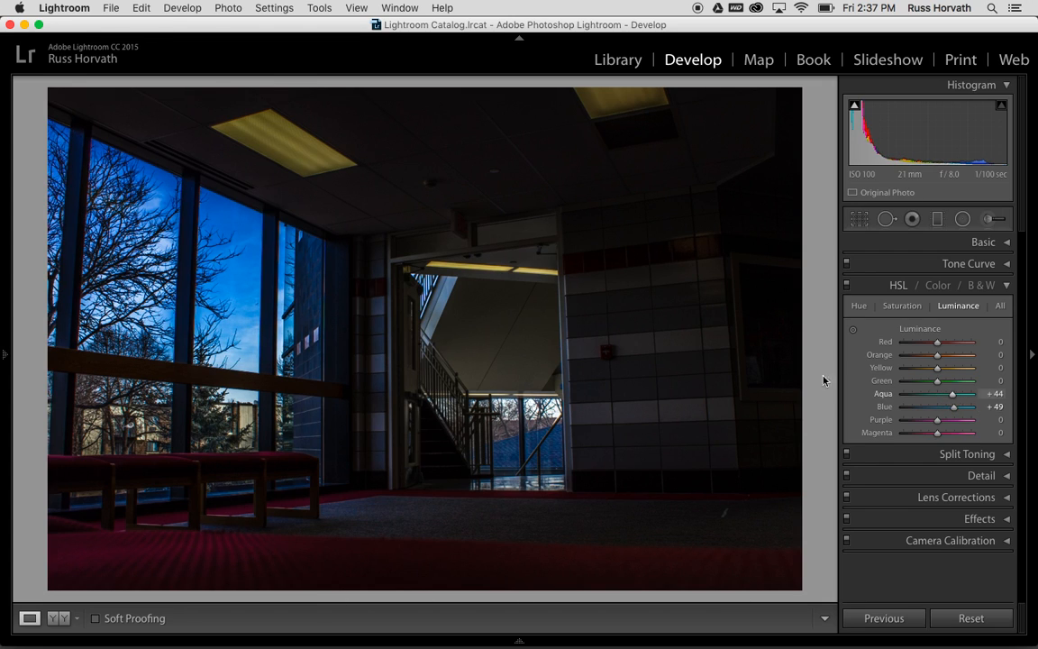
click(1006, 287)
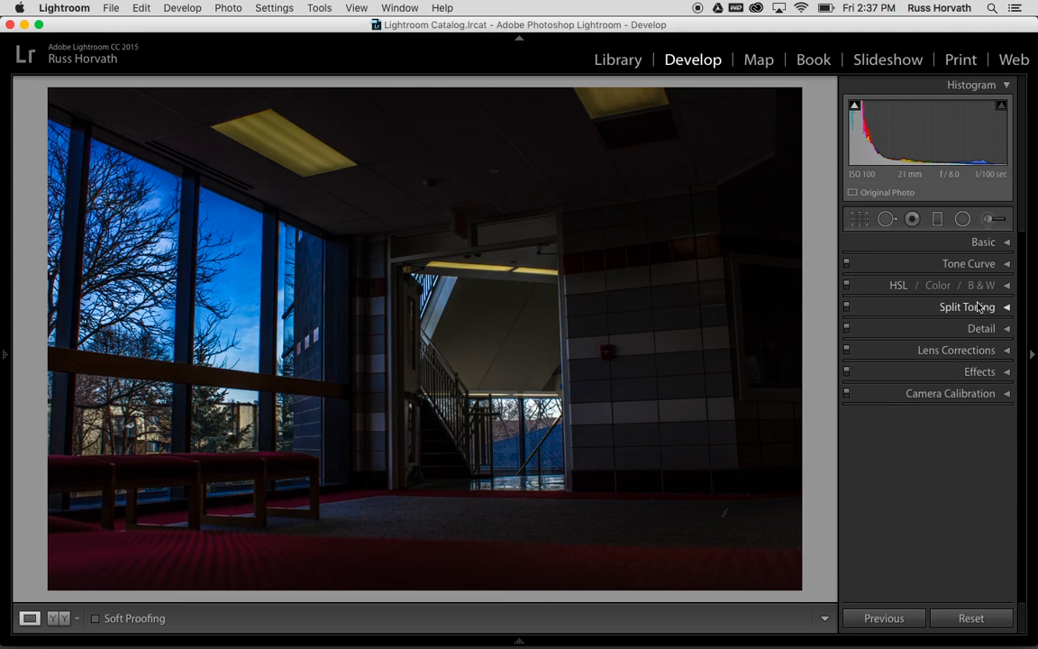
Set the sharpening Amount to 74 and the Luminance noise reduction to 36 in the Detail adjustments.
click(1007, 332)
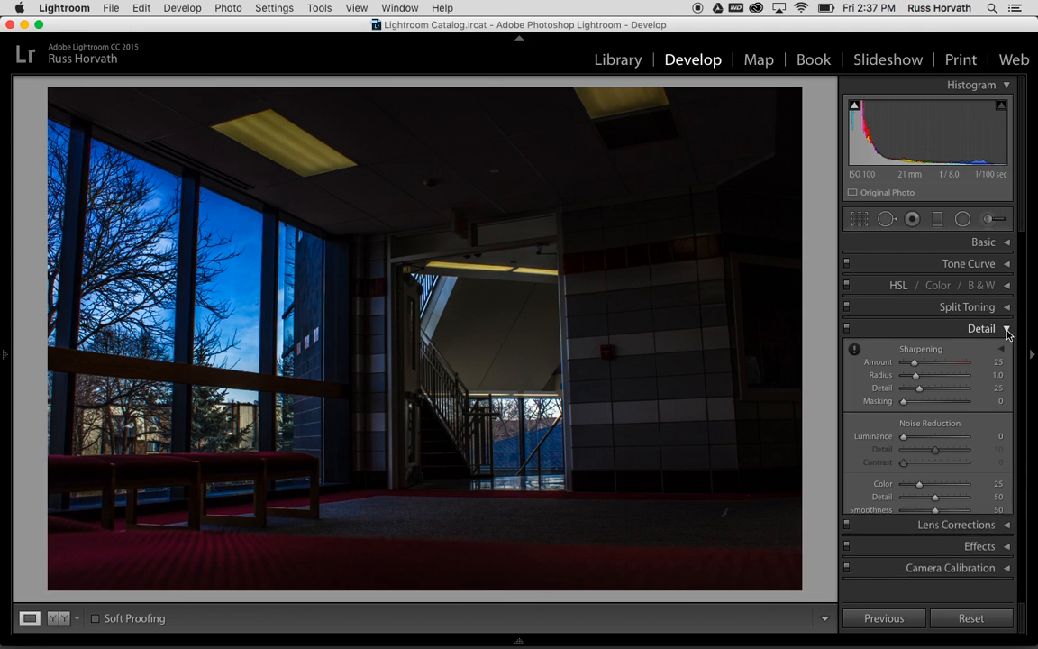
drag(913, 362, 937, 365)
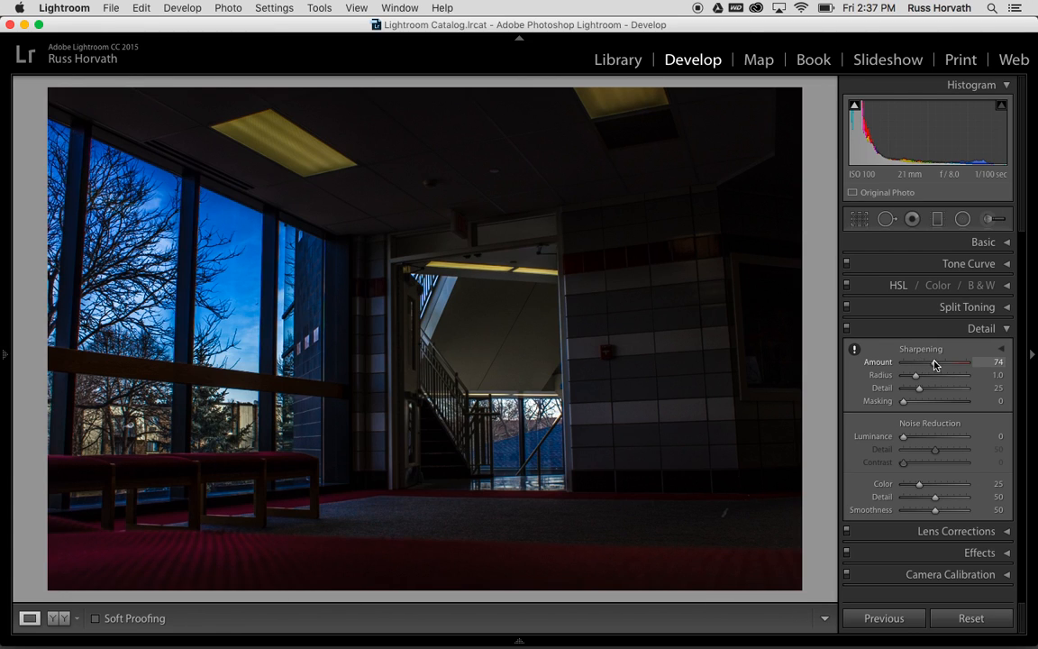
drag(905, 439, 925, 440)
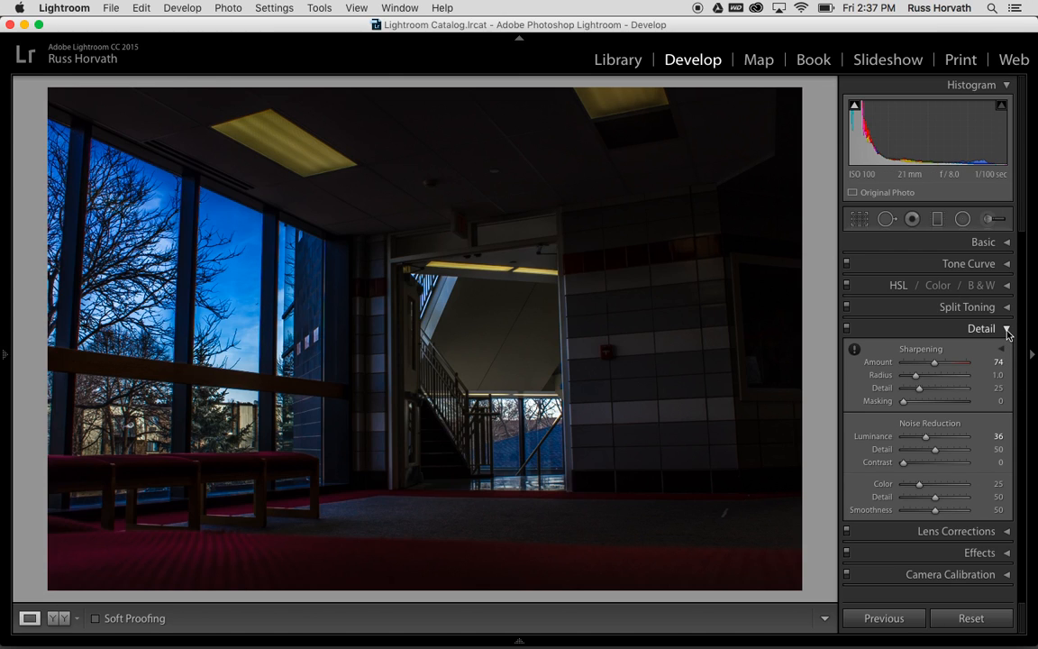
click(1006, 330)
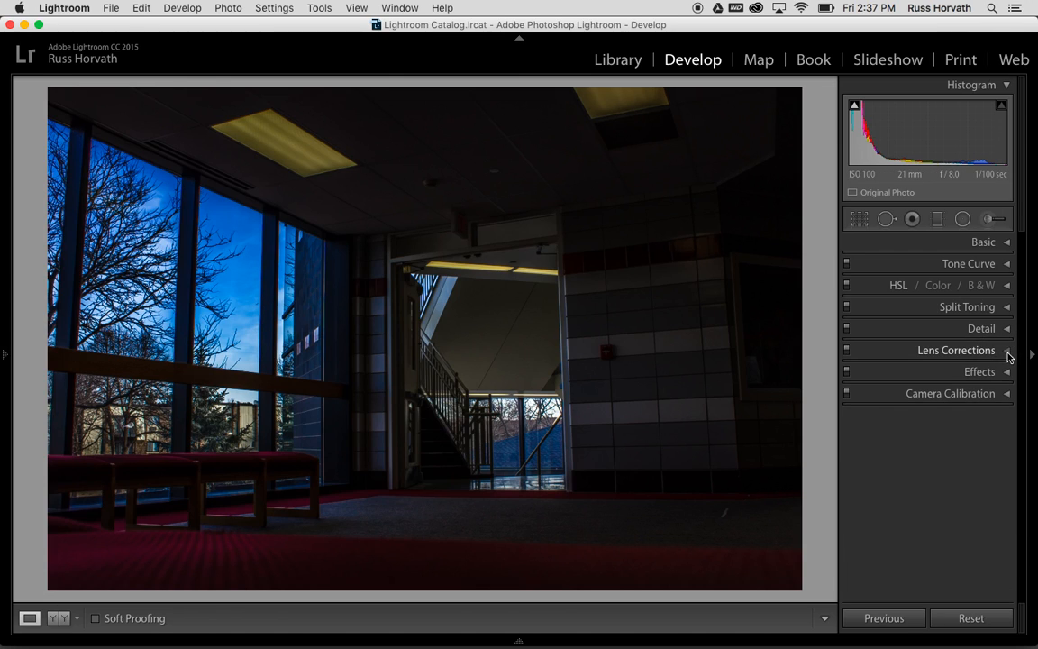
Enable lens profile corrections, choose Canon as the lens make, and collapse the Lens Corrections adjustments.
click(1008, 351)
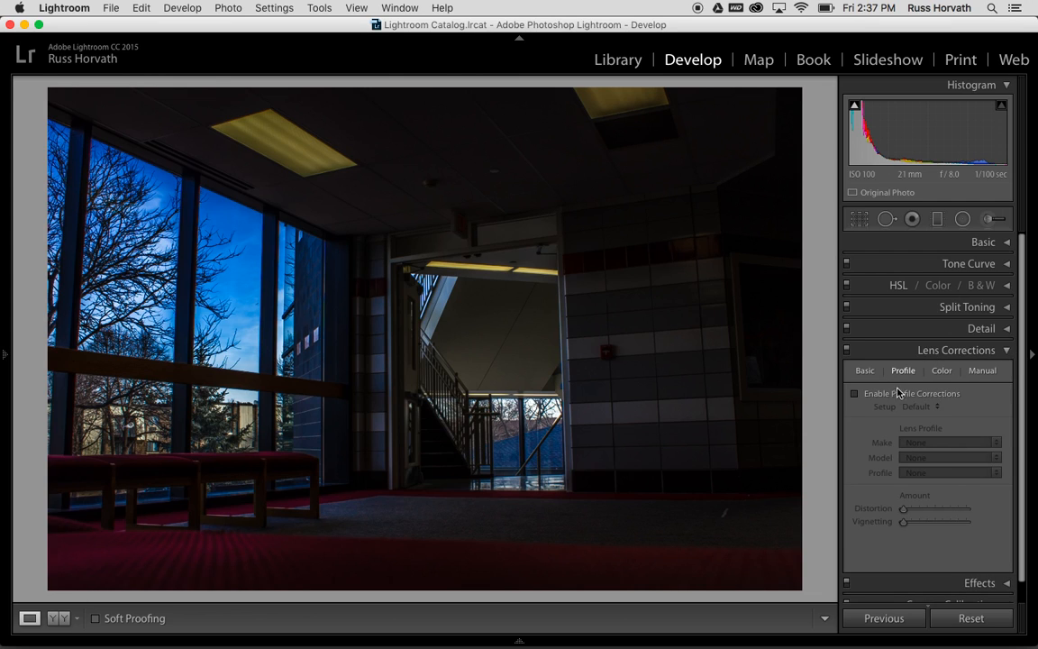
click(865, 373)
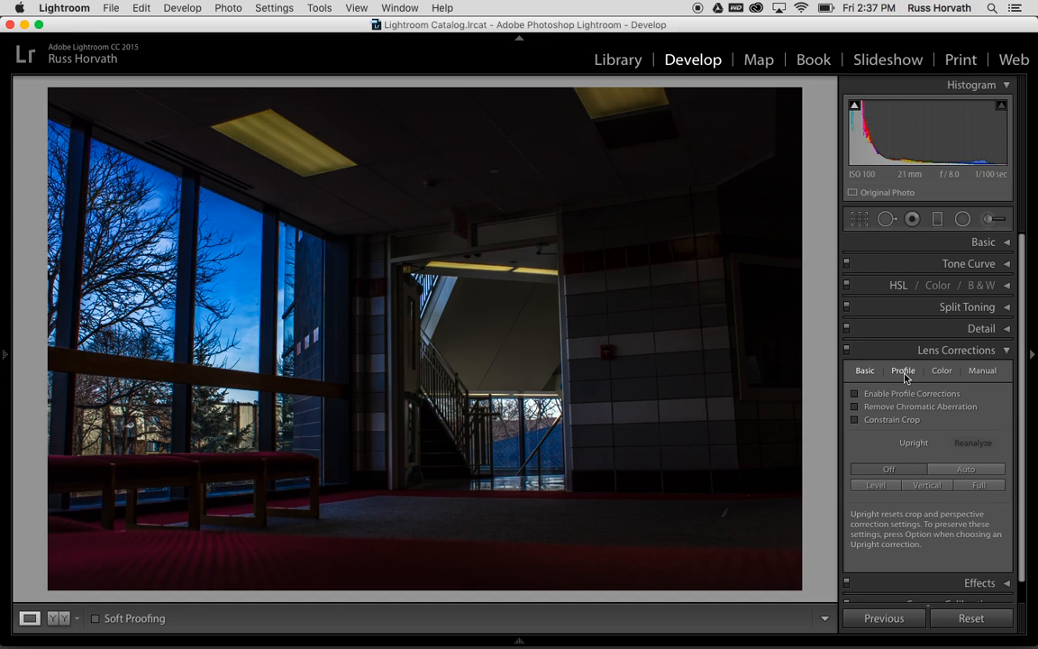
click(904, 372)
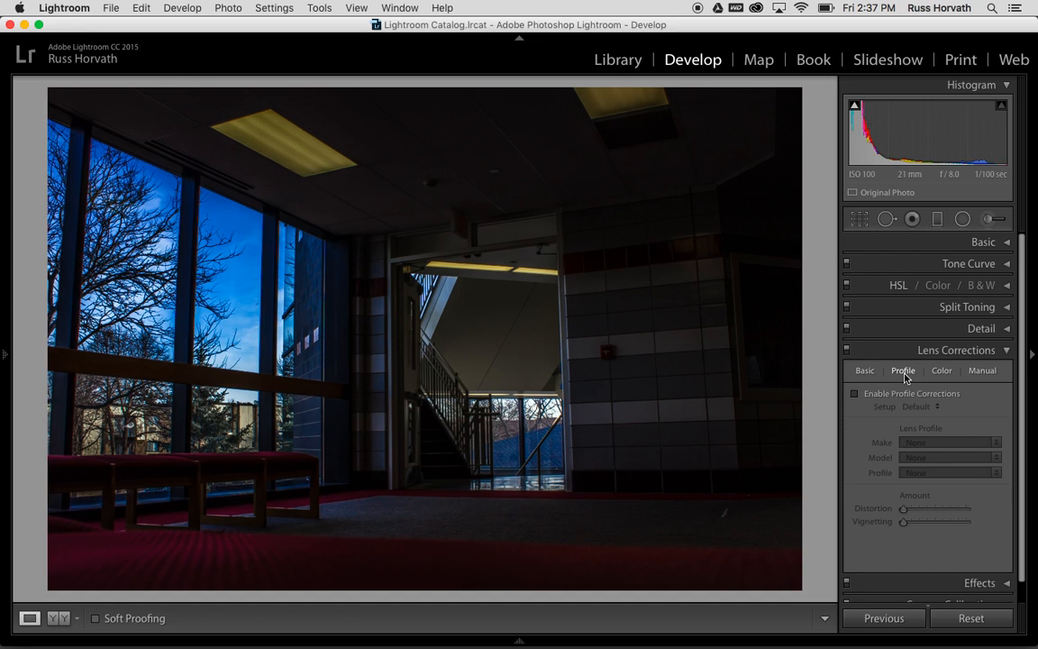
click(855, 393)
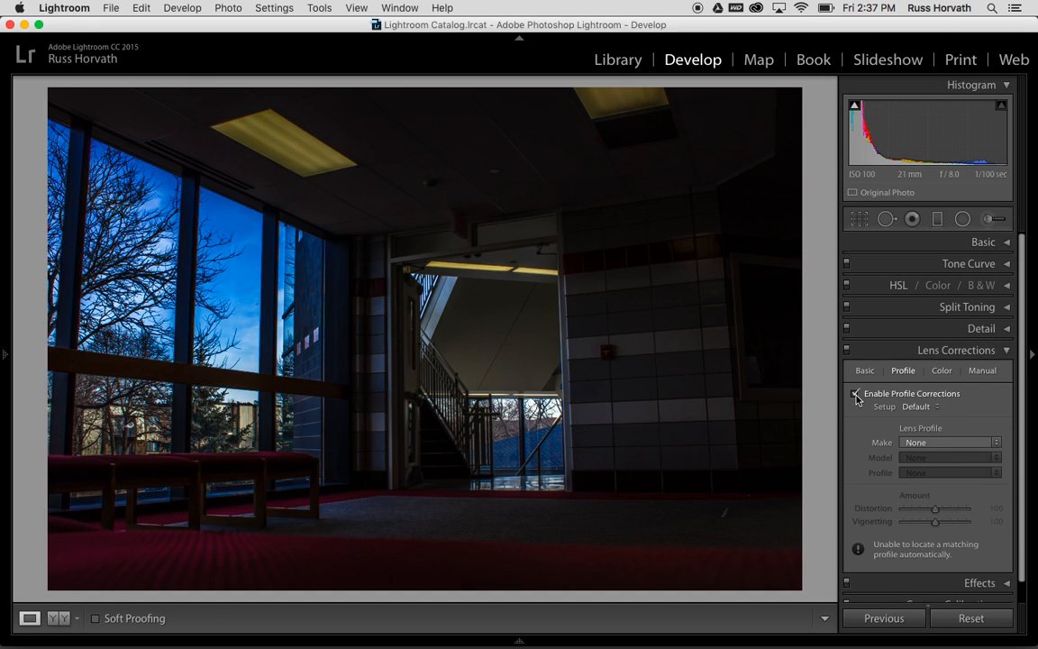
click(923, 446)
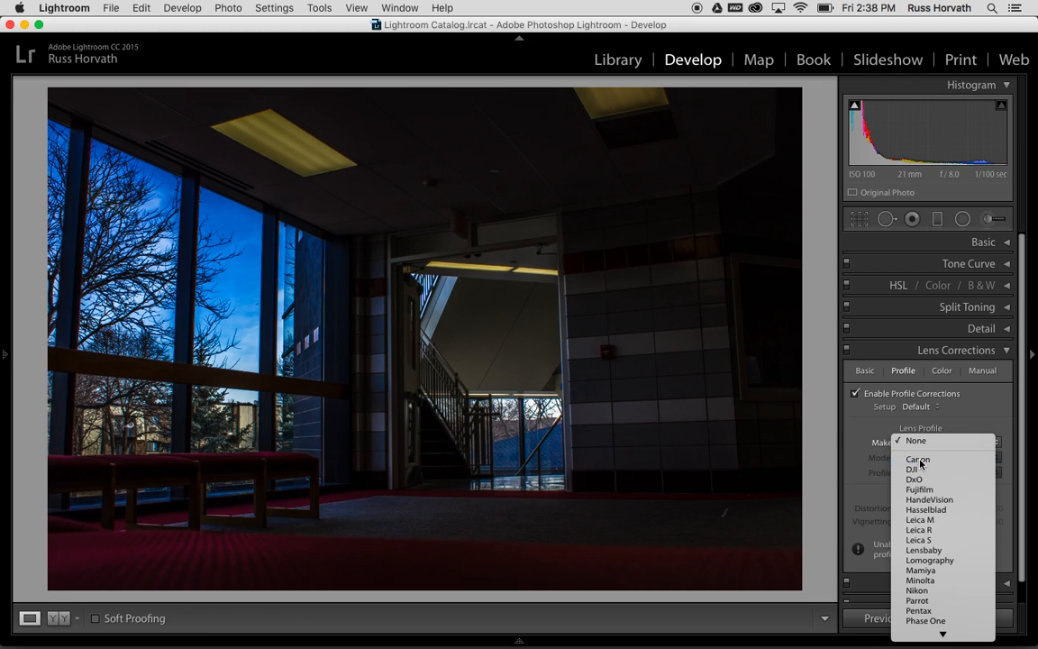
click(919, 461)
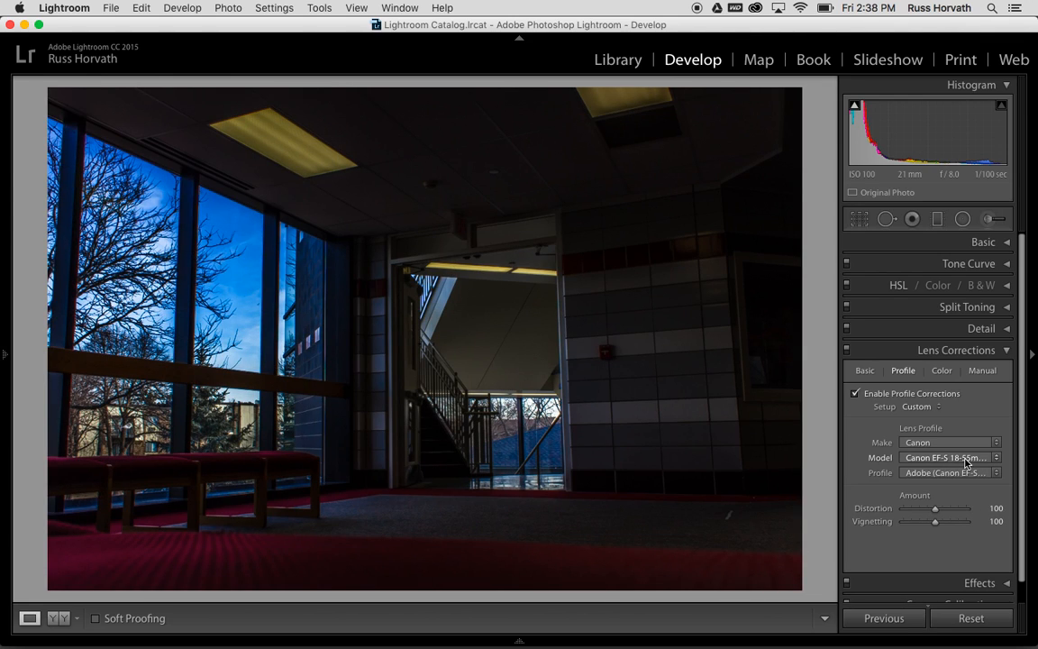
click(1007, 351)
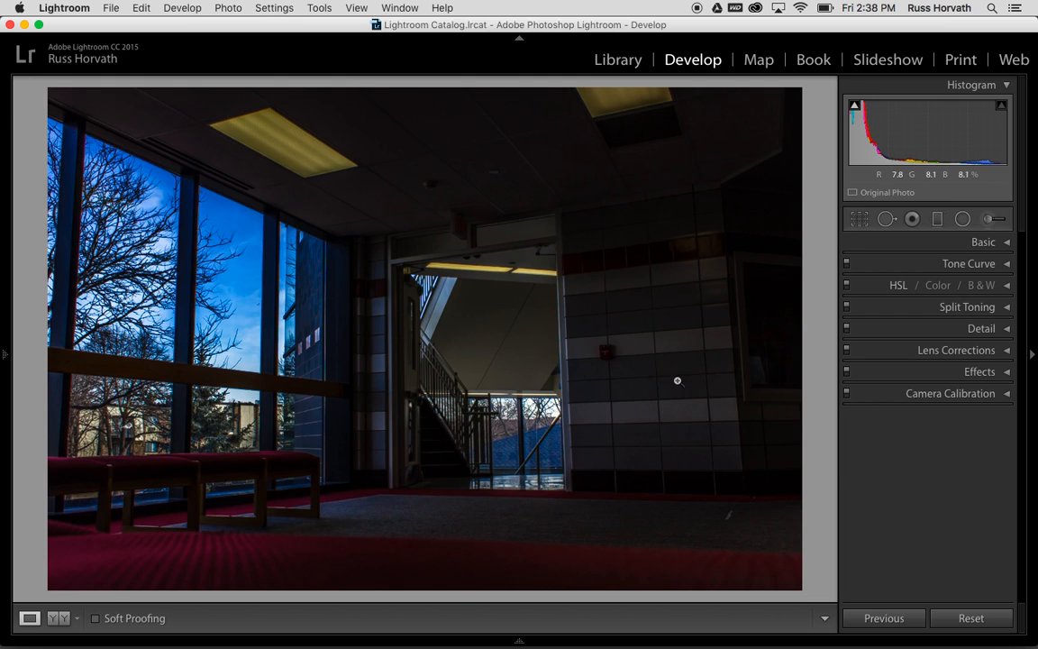
Keep the filmstrip displayed and switch to the bright exposure IMG_9408-Edit.tif.
mouse_move(519, 641)
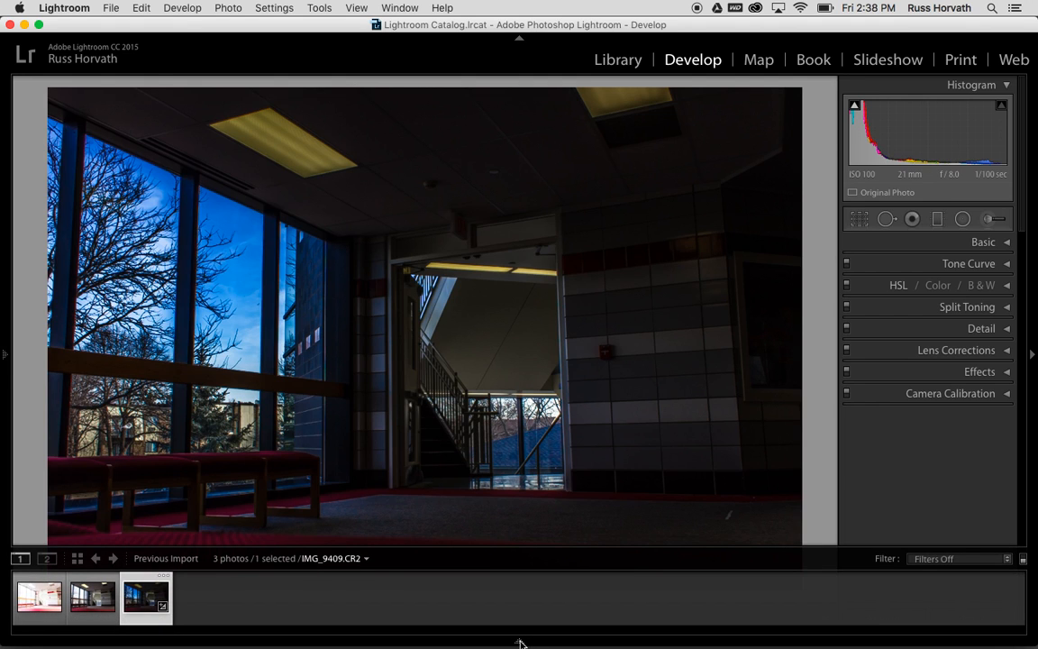
key(Left)
key(Right)
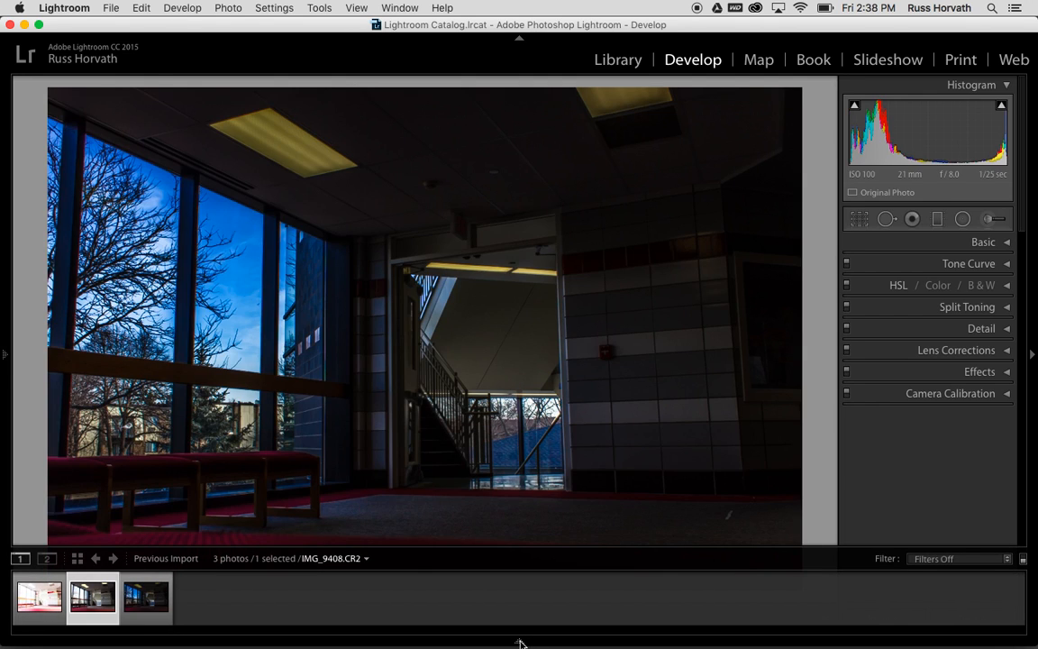
key(Left)
key(Left)
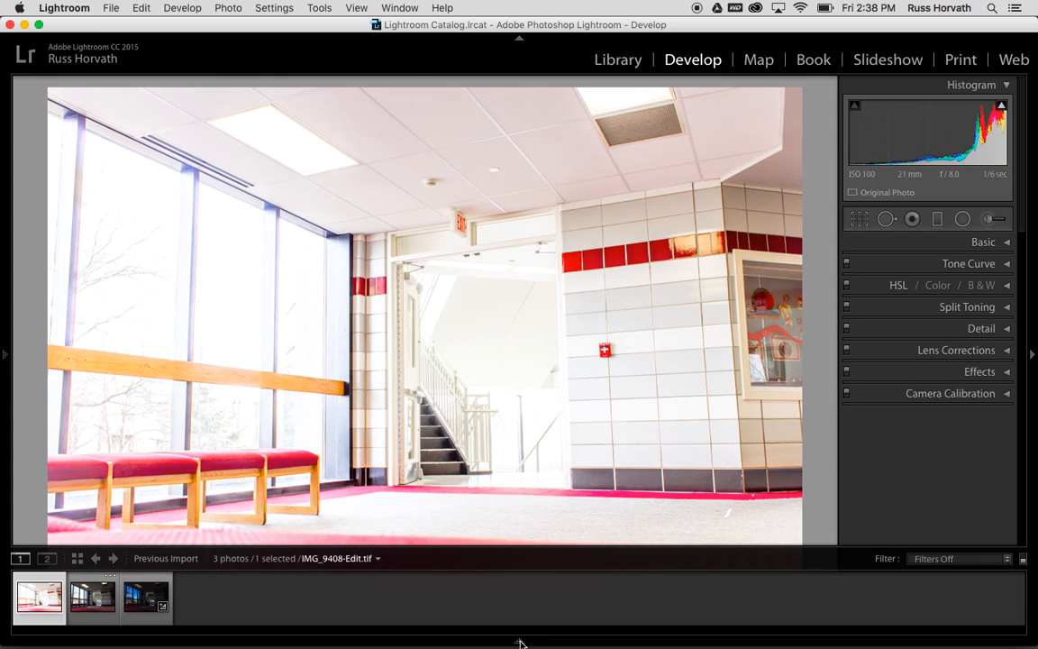
click(519, 642)
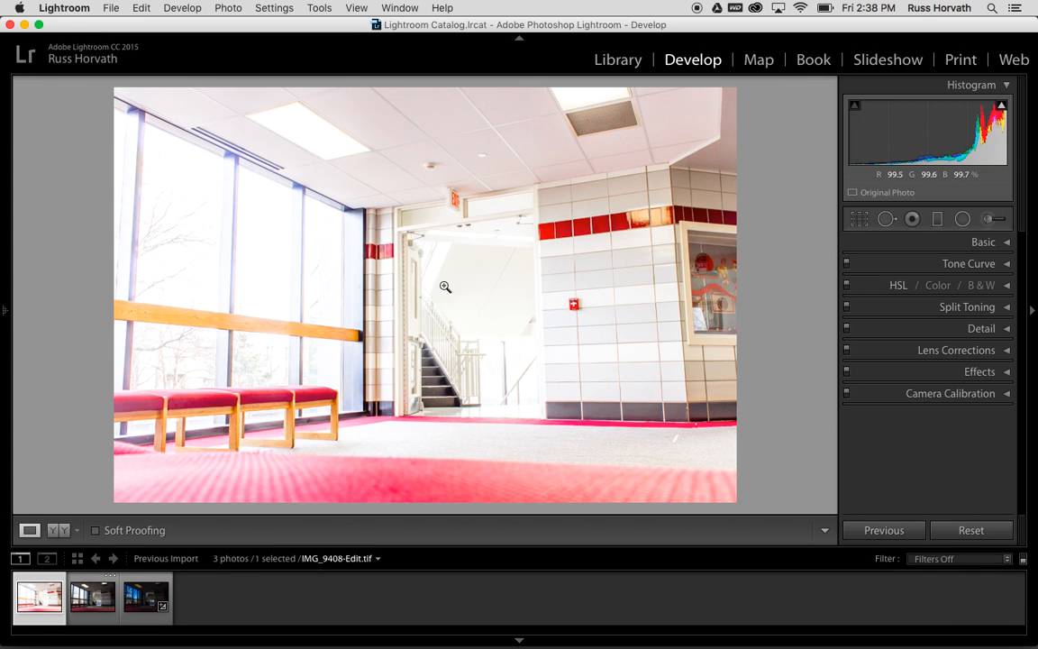
Set Highlights to -100, Shadows to +100, Whites to -6, Blacks to -54 and Clarity to +36, then collapse the Basic adjustments.
click(1008, 244)
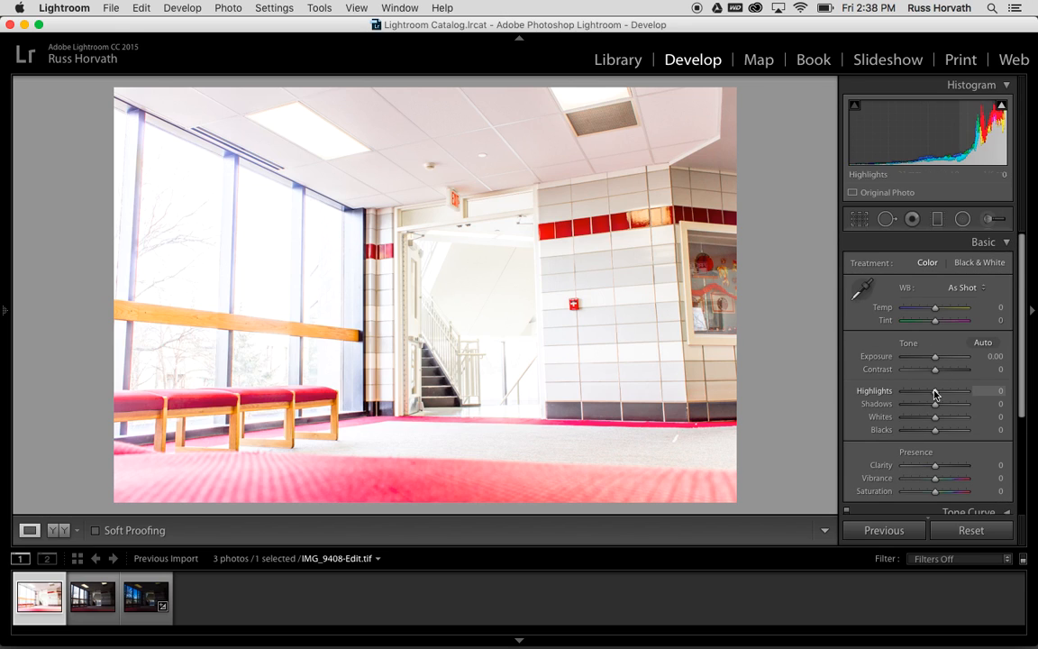
drag(935, 394, 986, 411)
key(alt)
drag(938, 421, 933, 420)
key(alt)
drag(938, 435, 903, 439)
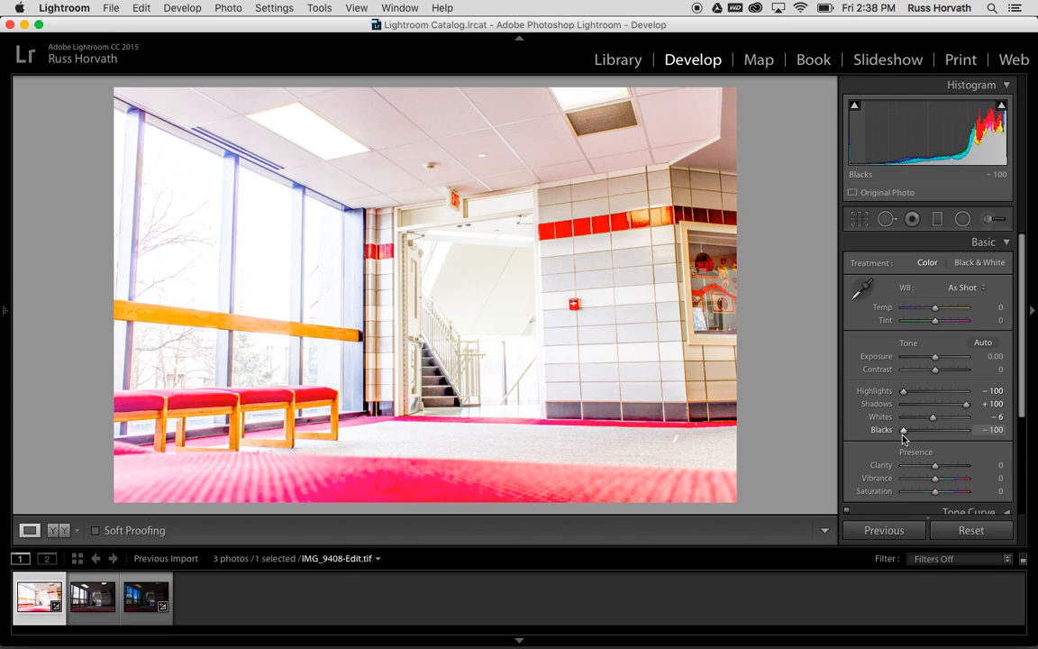
key(alt)
drag(903, 431, 920, 431)
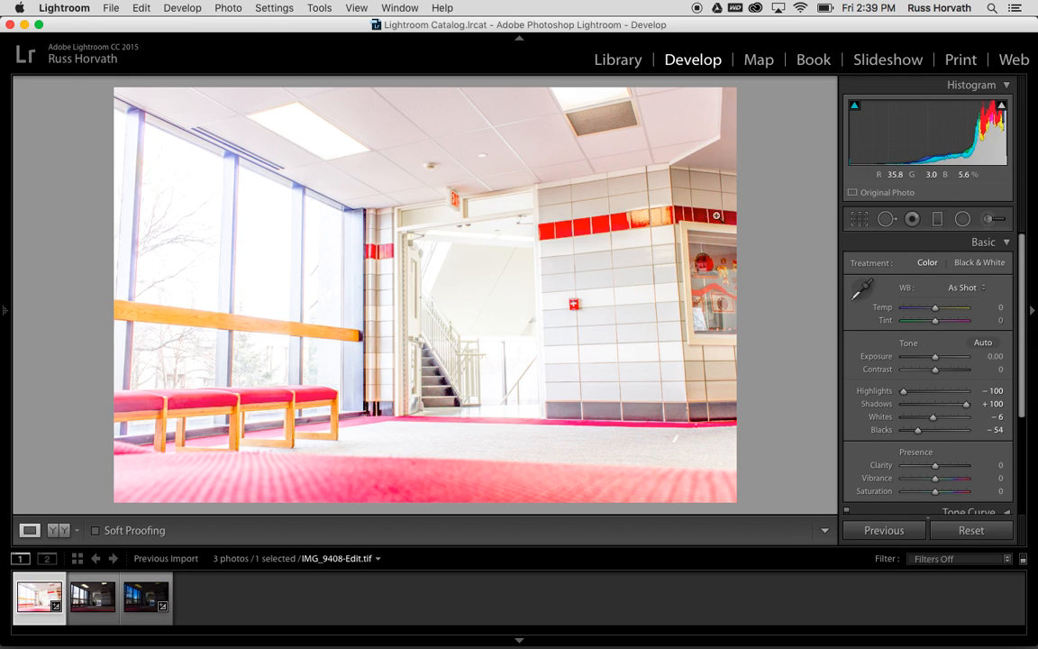
drag(934, 465, 948, 470)
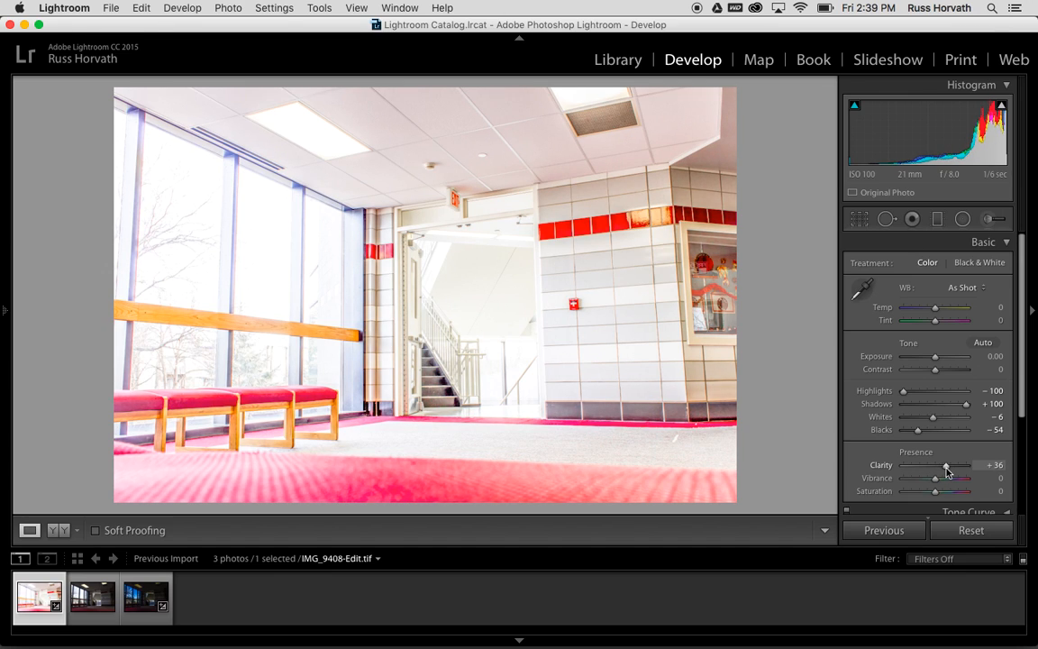
click(1007, 242)
Apply the Medium Contrast point curve to the bright exposure and collapse the Tone Curve adjustments.
click(1008, 264)
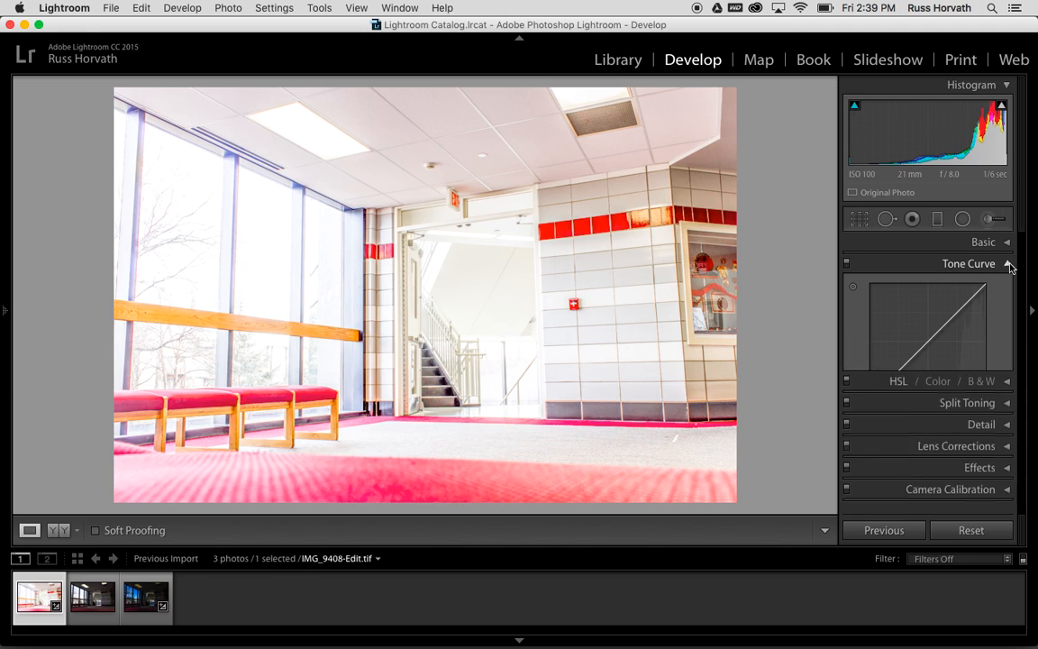
click(935, 502)
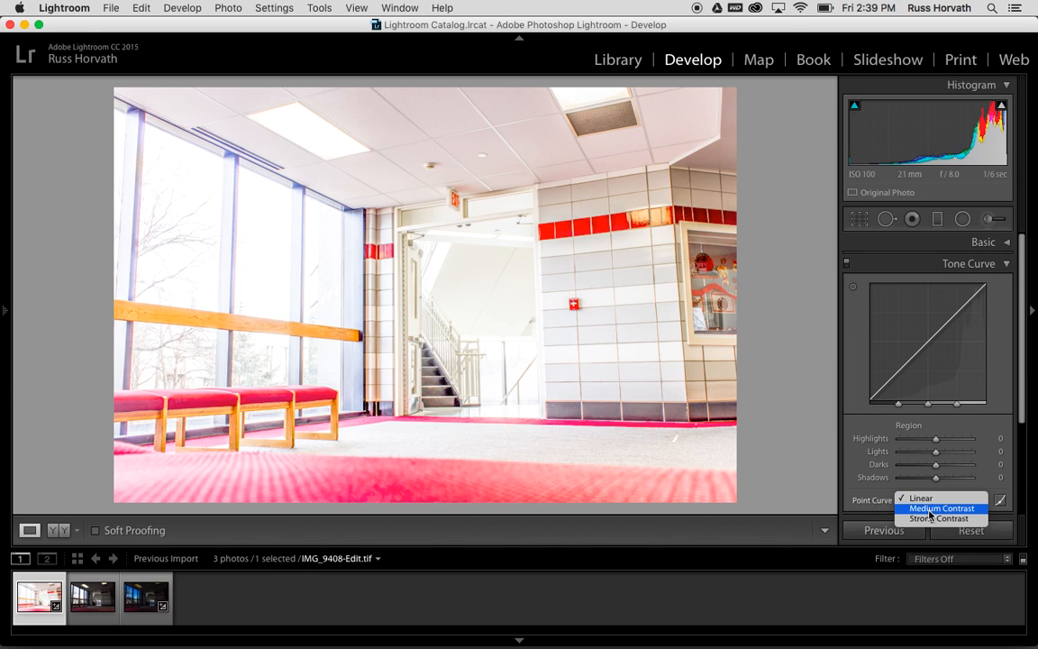
click(931, 514)
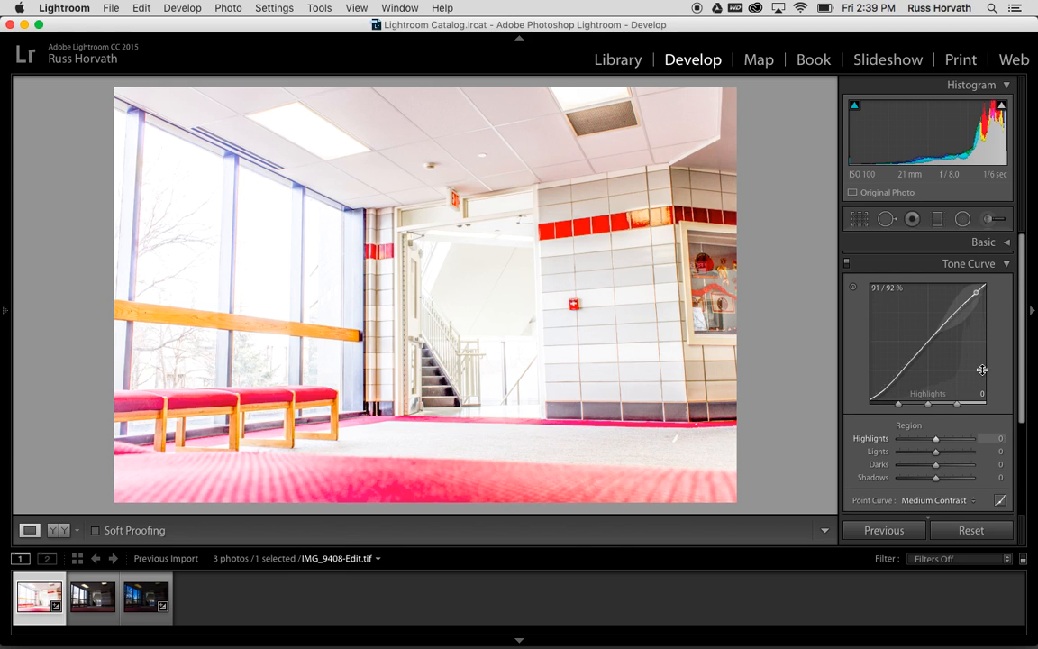
click(1006, 268)
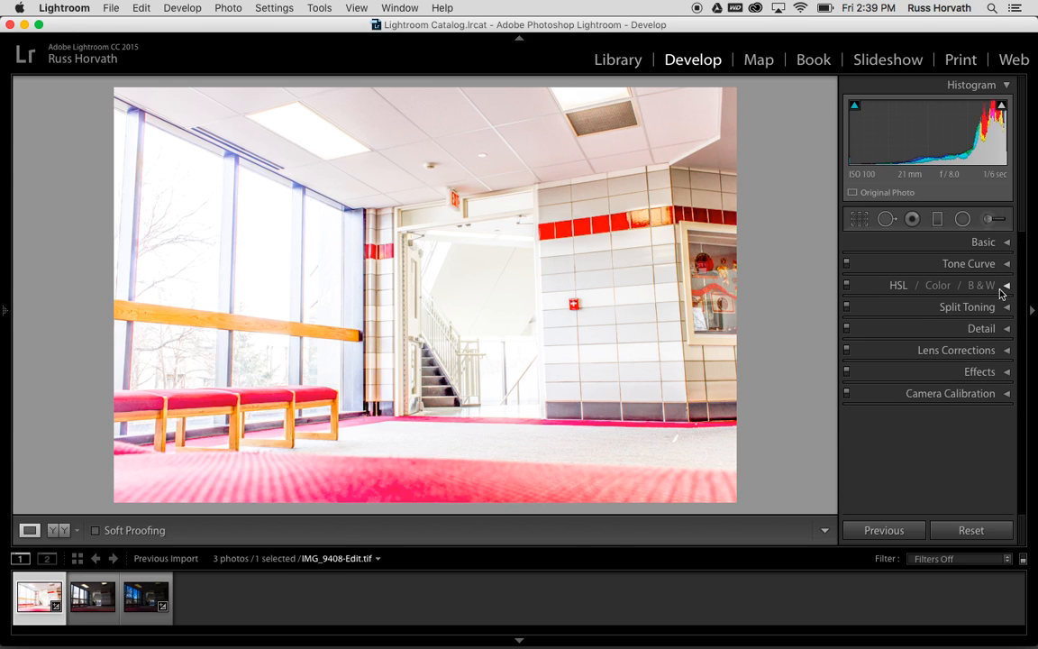
Set the HSL saturation of Red to +29 and its luminance to +31, and collapse the HSL adjustments.
click(1007, 287)
click(911, 307)
drag(938, 342, 948, 348)
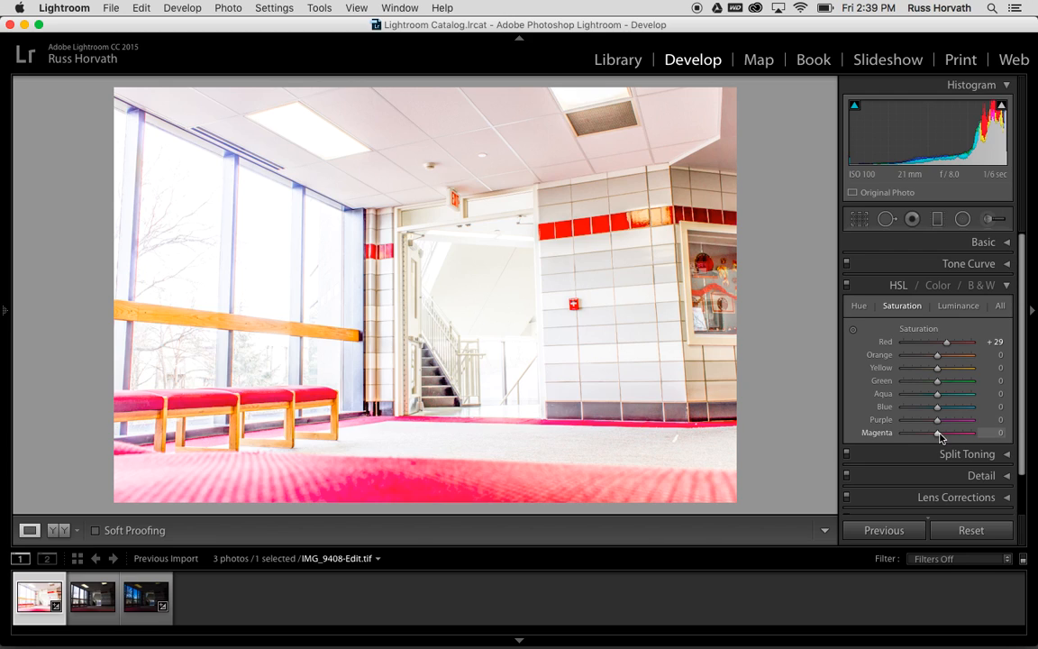
click(958, 306)
drag(938, 347, 948, 344)
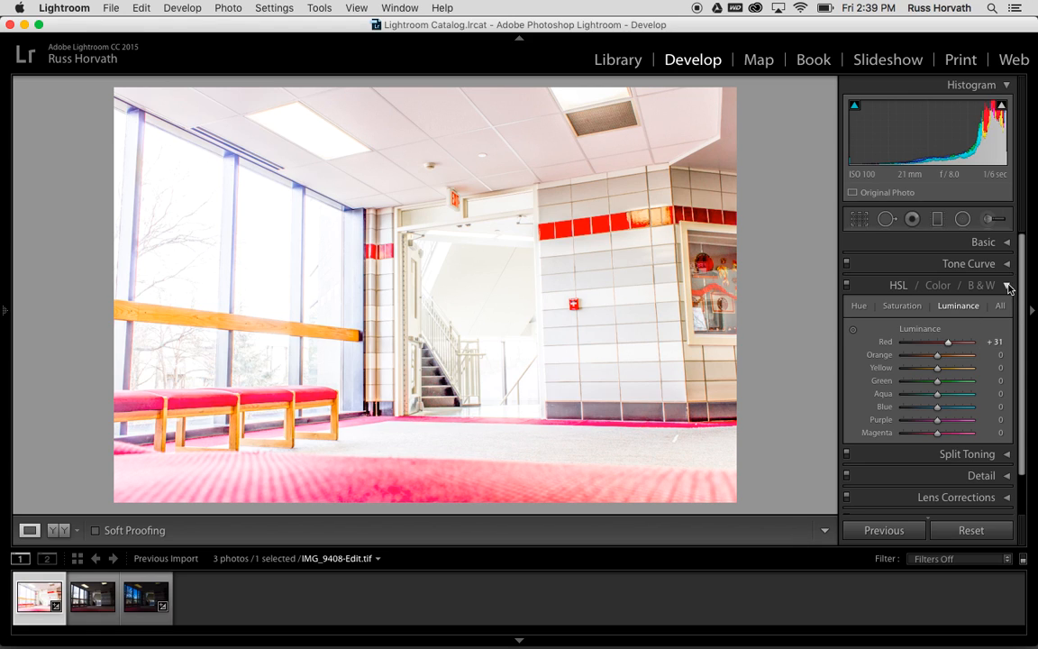
click(1008, 284)
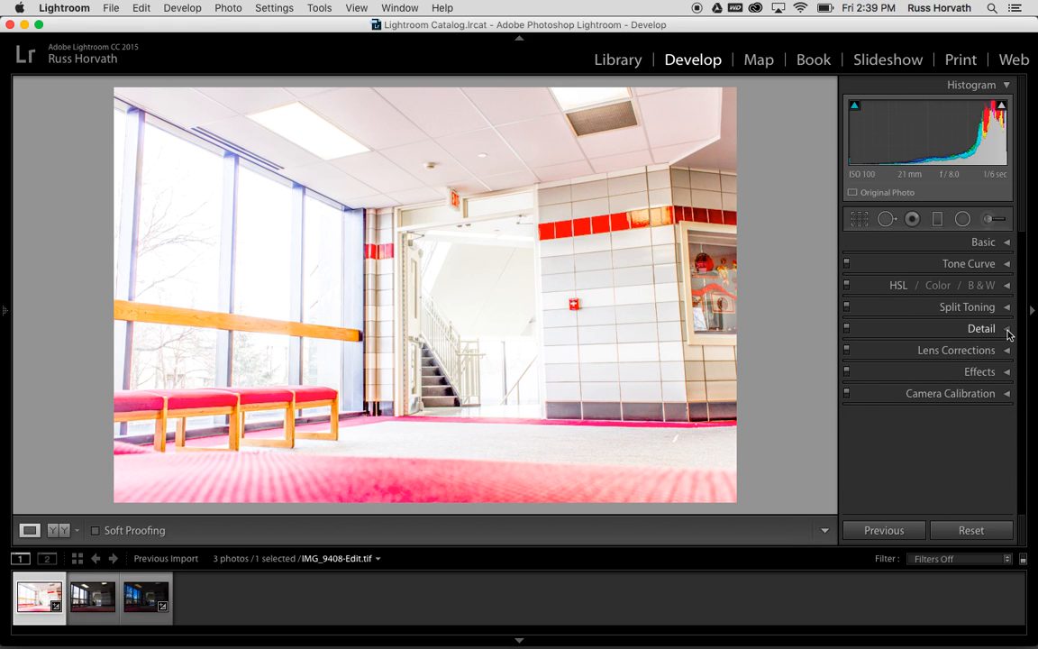
Set the sharpening Amount to 72 and the Luminance noise reduction to 36, and collapse the Detail adjustments.
click(1008, 330)
drag(905, 362, 936, 360)
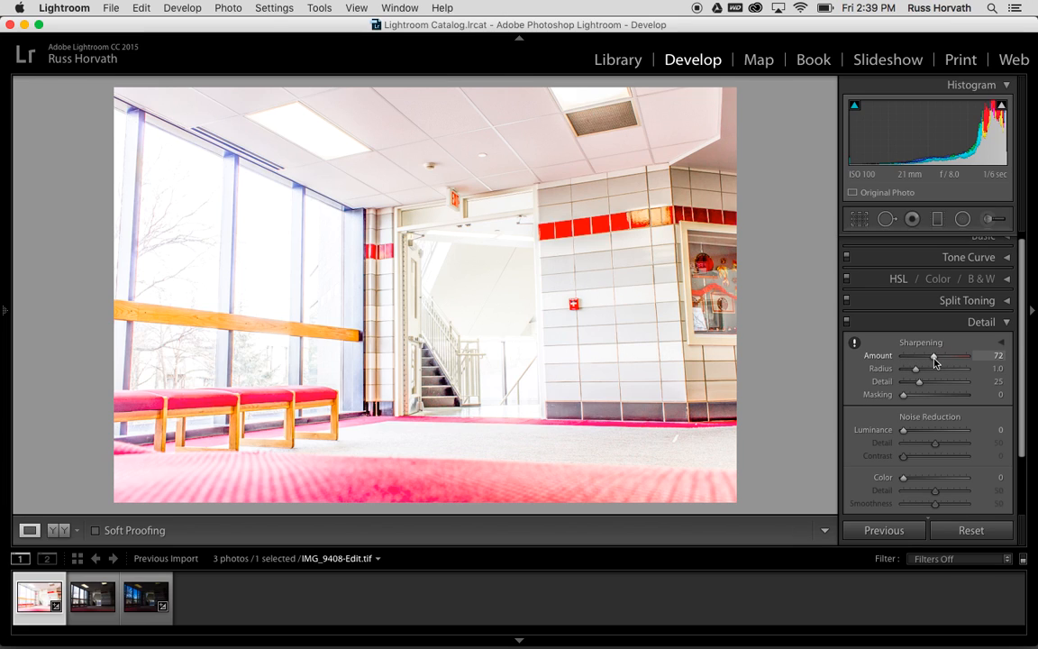
click(927, 431)
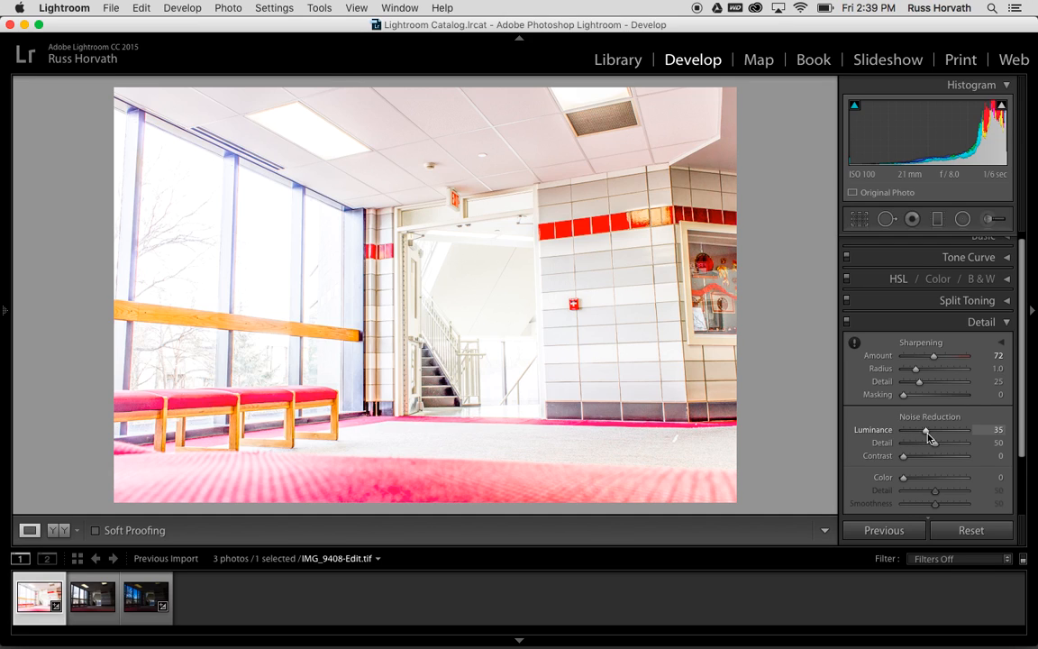
drag(938, 436, 927, 436)
click(1007, 323)
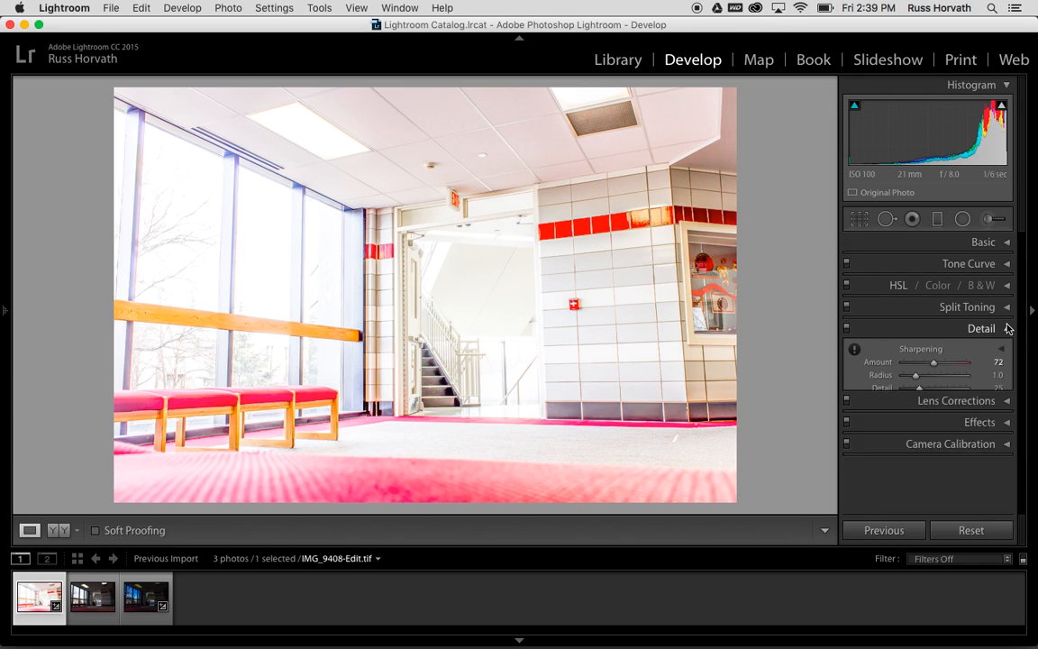
Enable lens profile corrections for IMG_9408-Edit.tif with Canon as the lens make.
click(1006, 354)
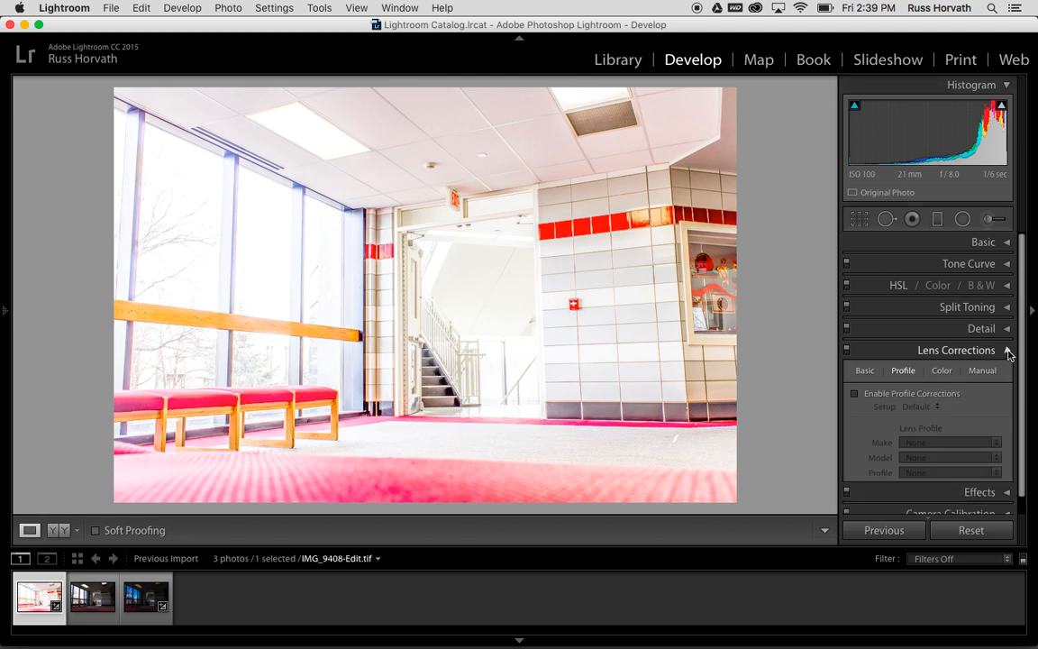
click(855, 336)
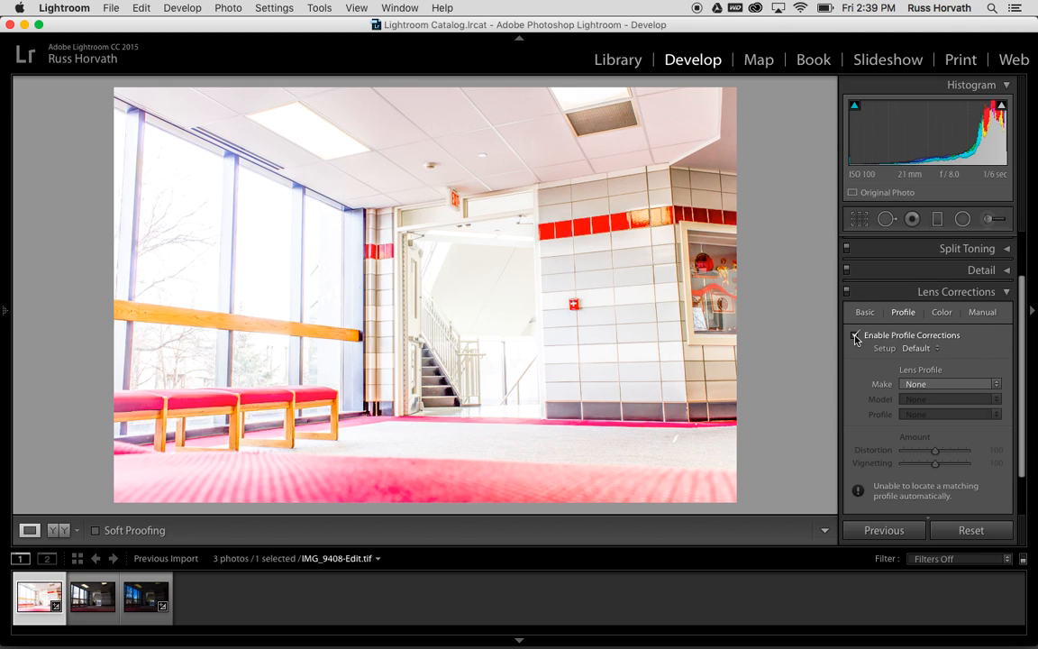
click(917, 385)
click(916, 404)
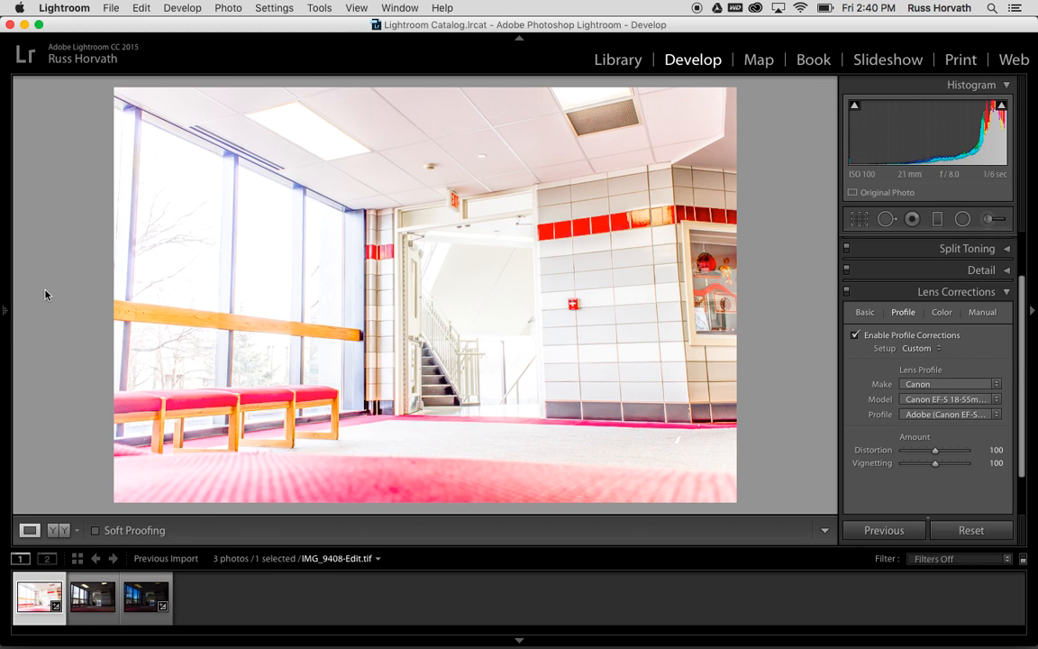
Review the edit history of IMG_9408-Edit.tif and hide it again.
click(4, 312)
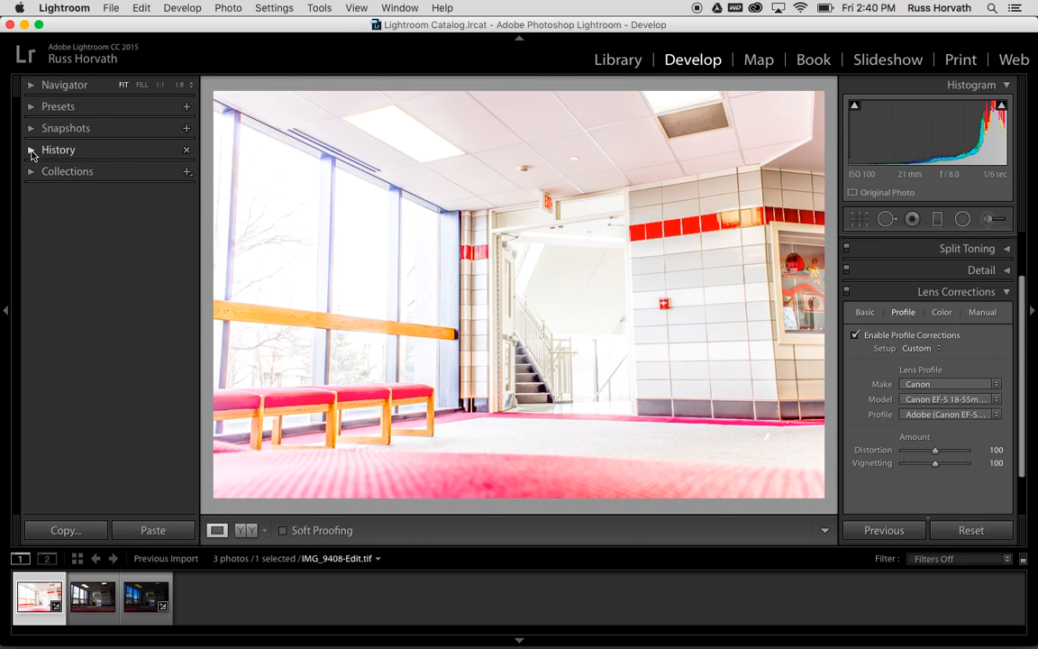
click(31, 150)
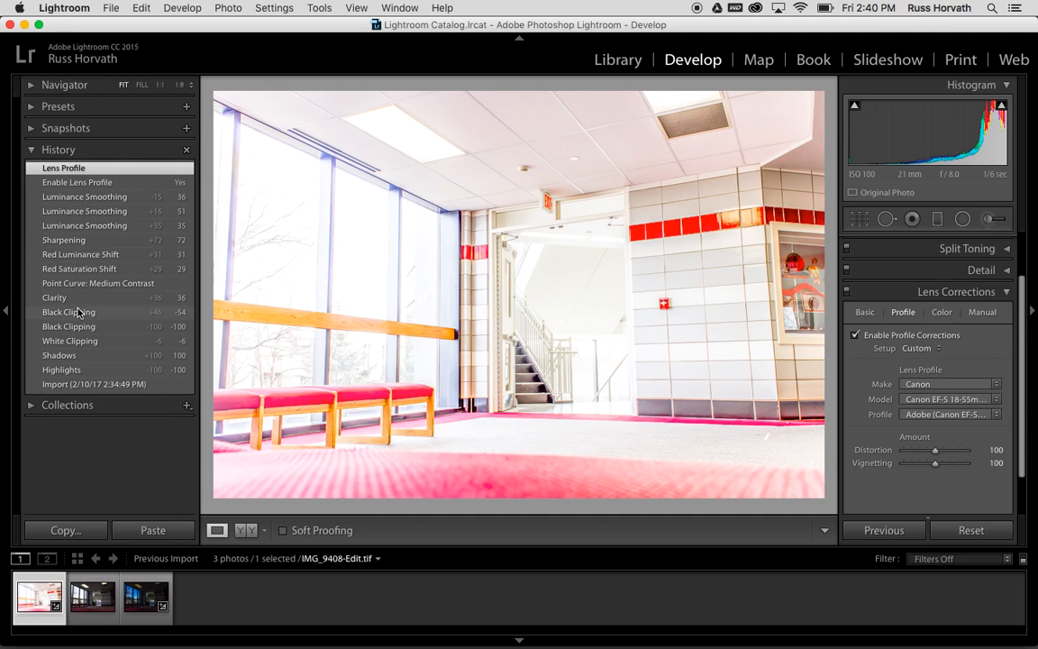
click(5, 312)
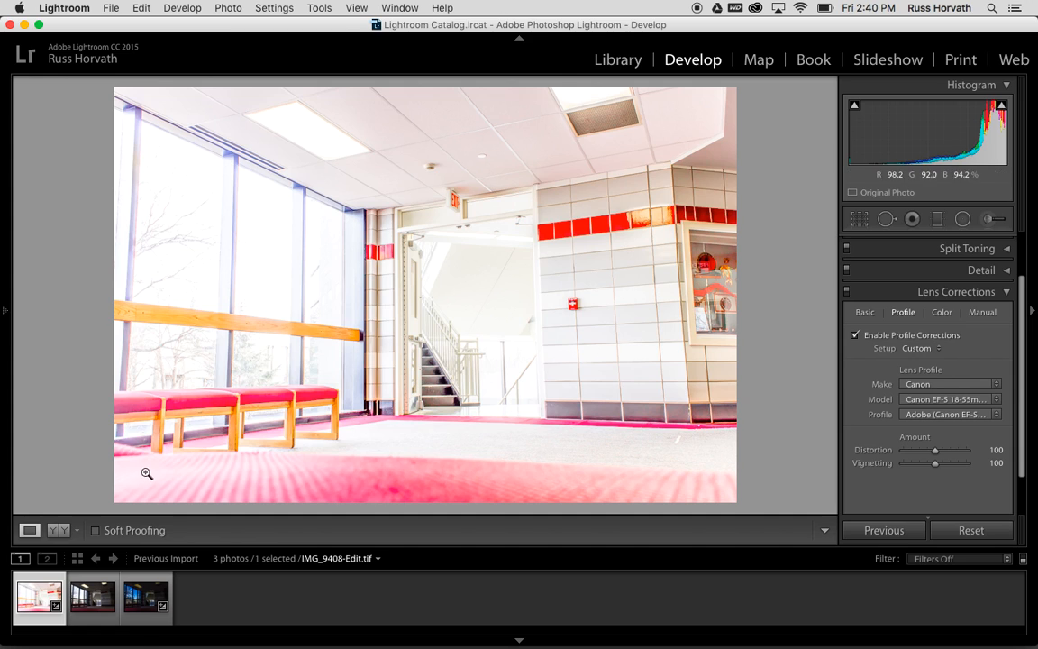
Switch to the middle exposure IMG_9408.CR2 and set its Highlights to -100 and Shadows to +100.
click(91, 611)
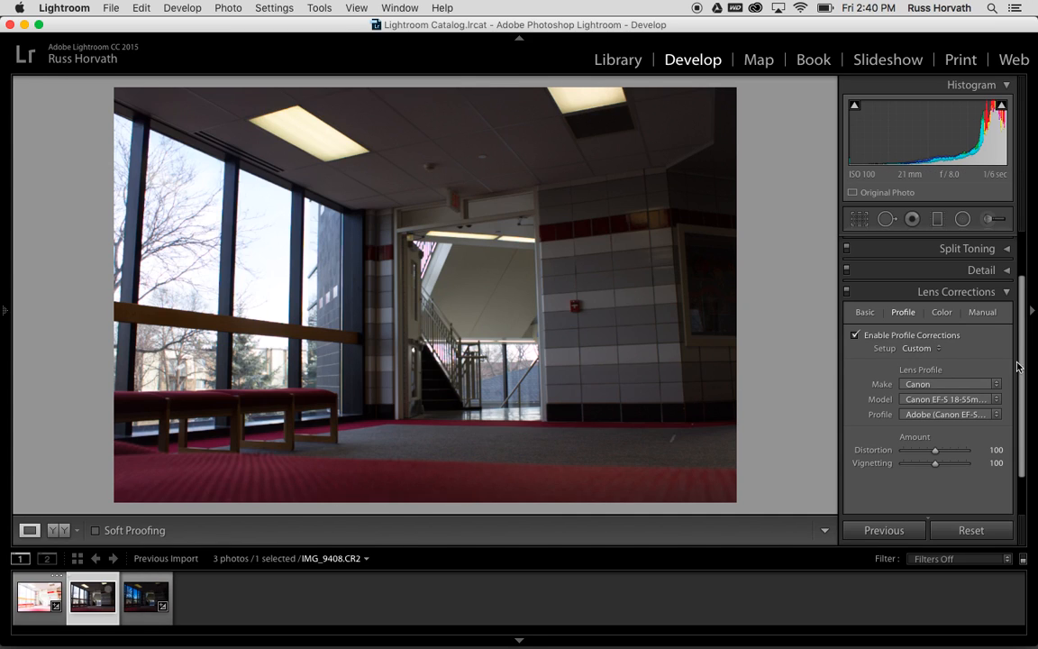
click(1008, 291)
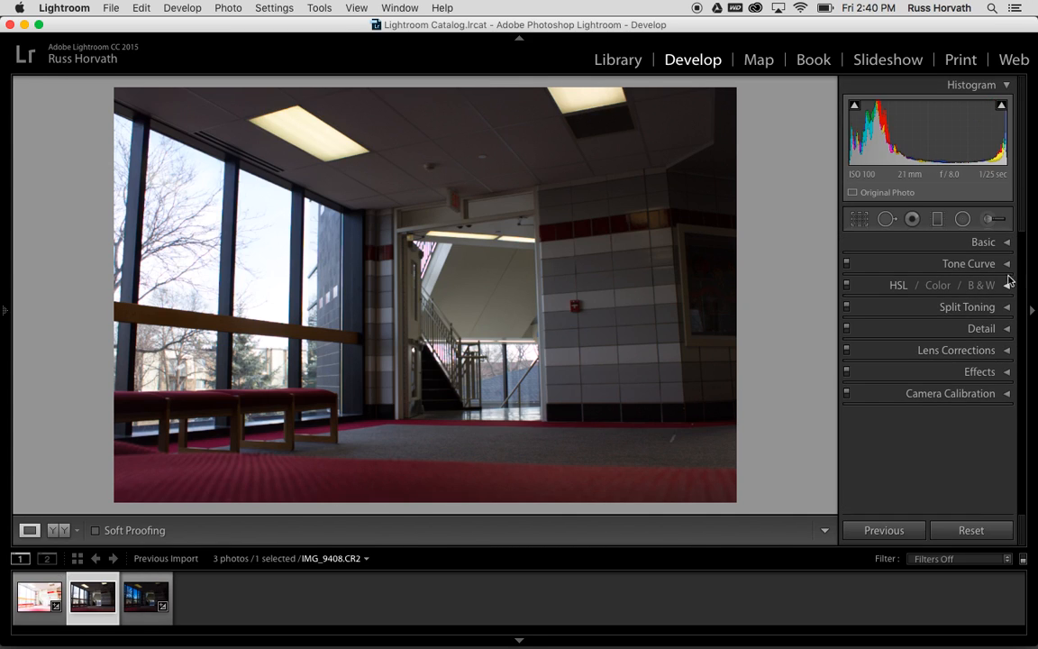
click(1007, 242)
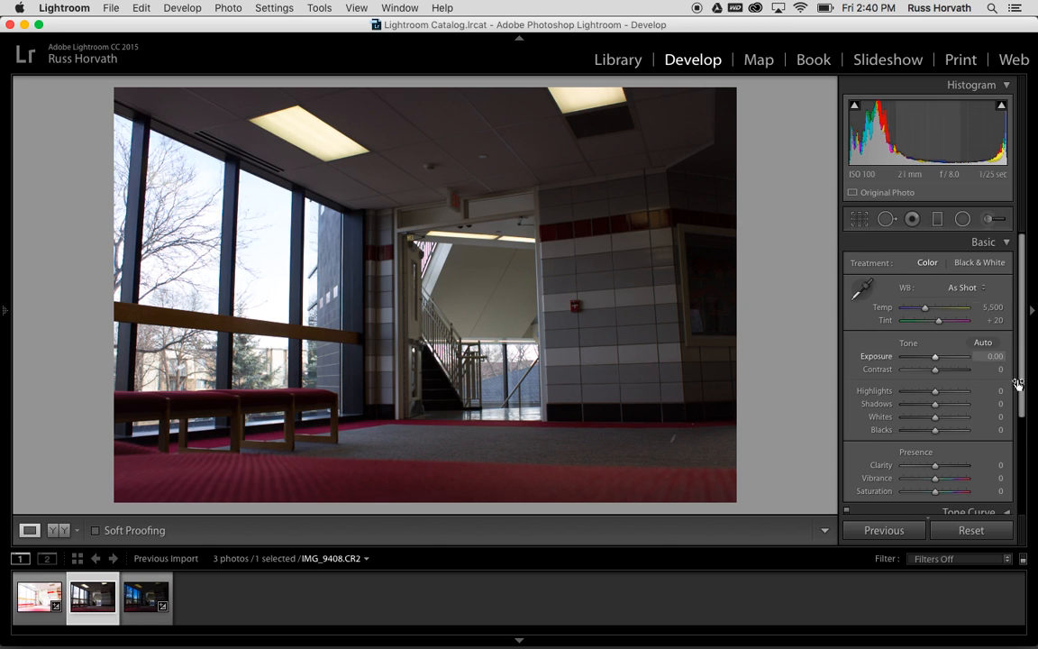
drag(936, 391, 969, 405)
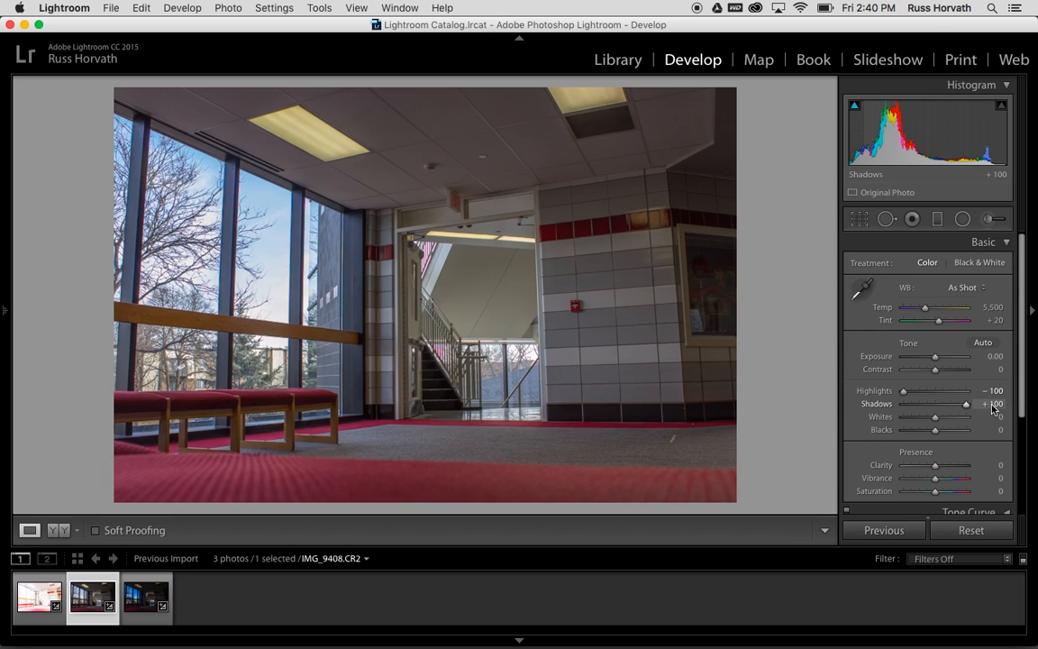
Set the Whites of IMG_9408.CR2 to +11, Blacks to -23 and Clarity to +37, and collapse the Basic adjustments.
drag(936, 420, 927, 434)
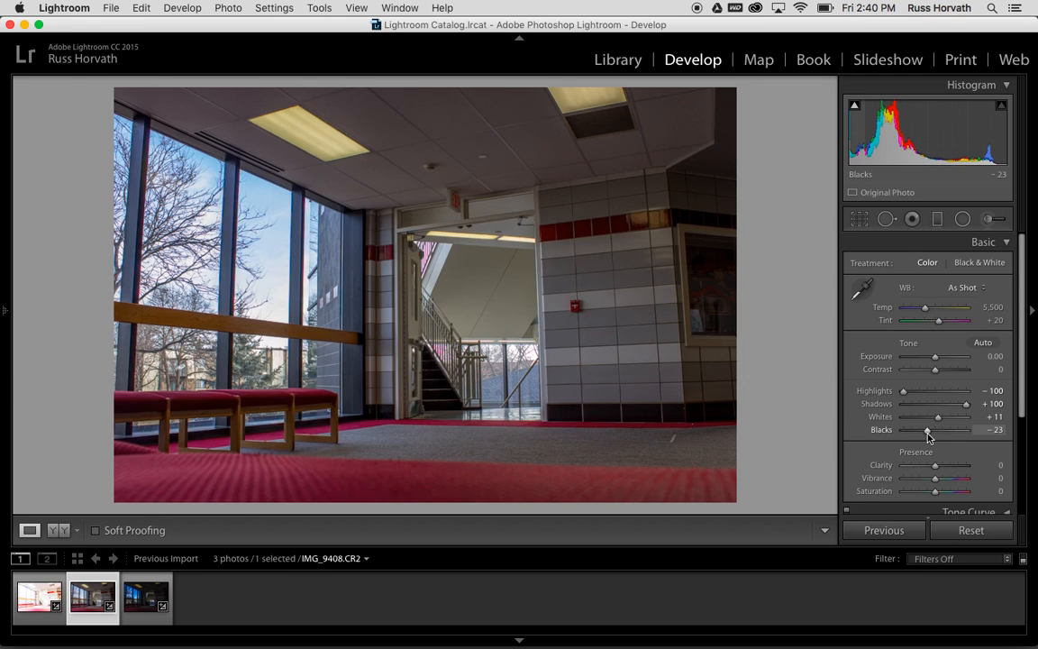
drag(938, 468, 946, 468)
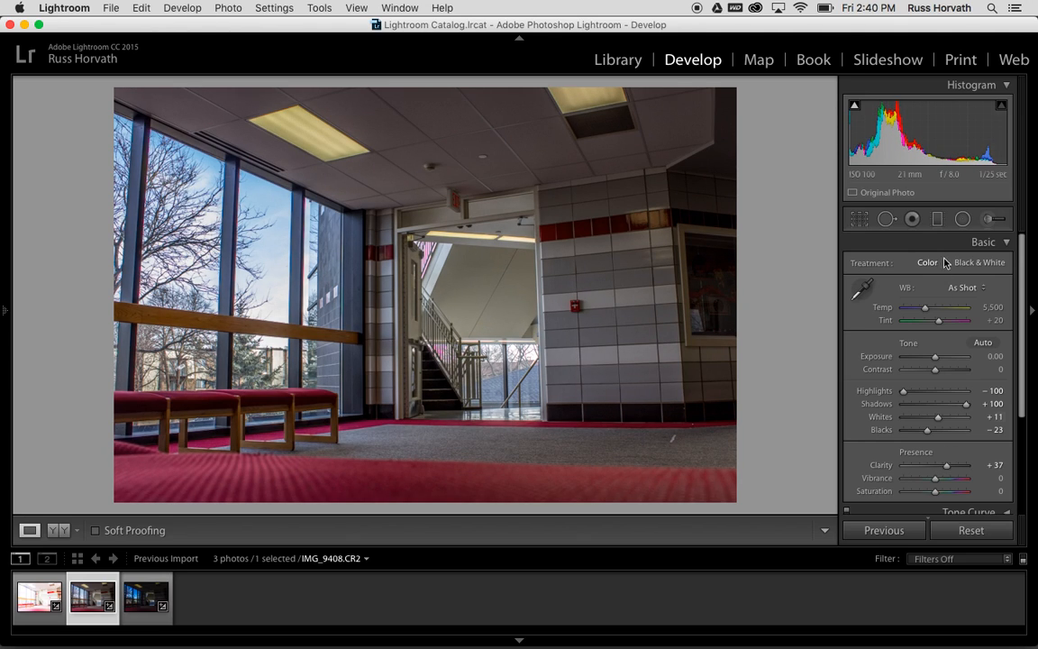
click(1006, 244)
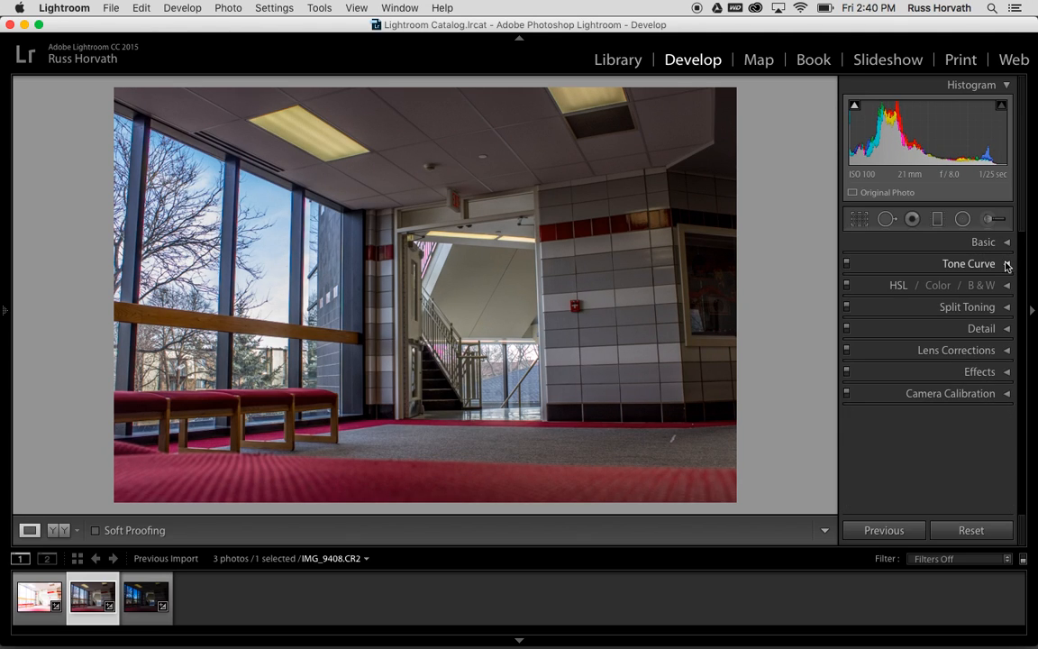
Apply the Medium Contrast point curve to IMG_9408.CR2 and collapse the Tone Curve adjustments.
click(1007, 265)
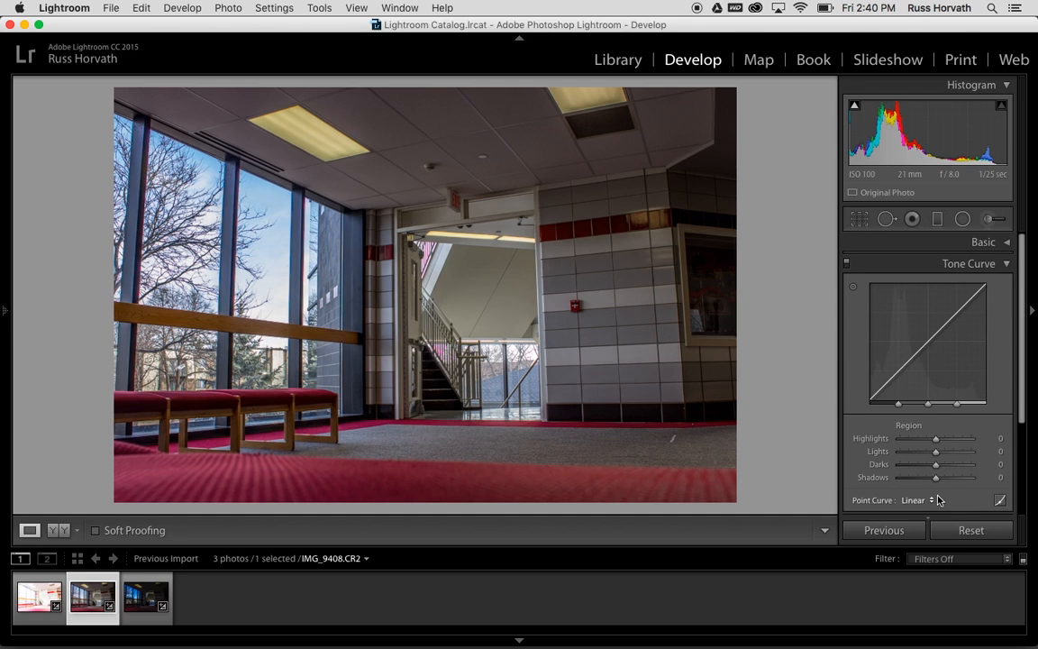
click(933, 501)
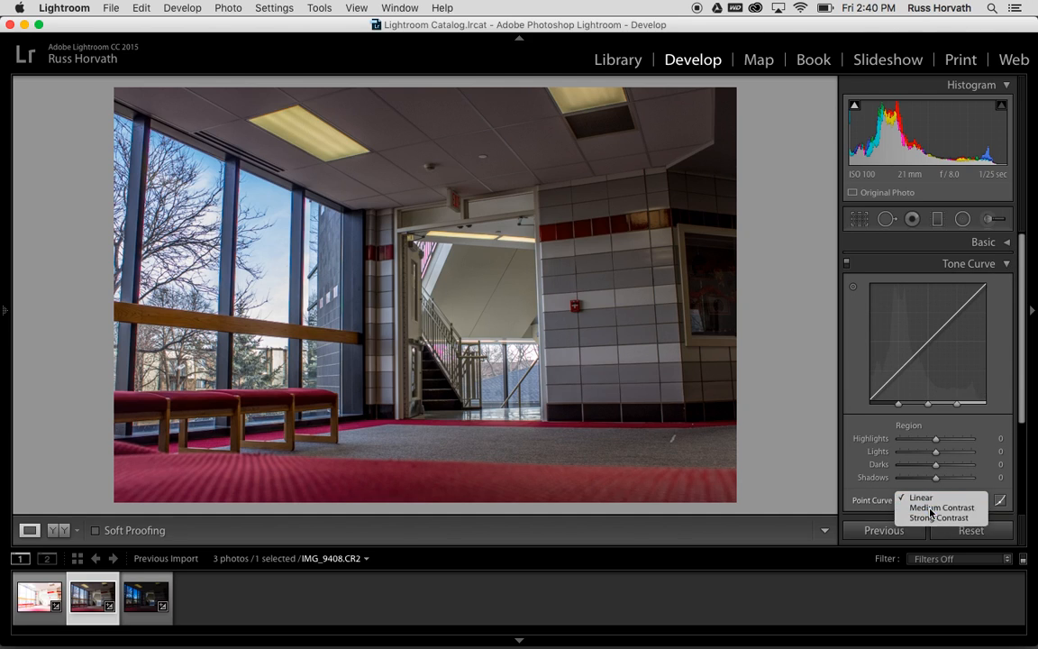
click(930, 512)
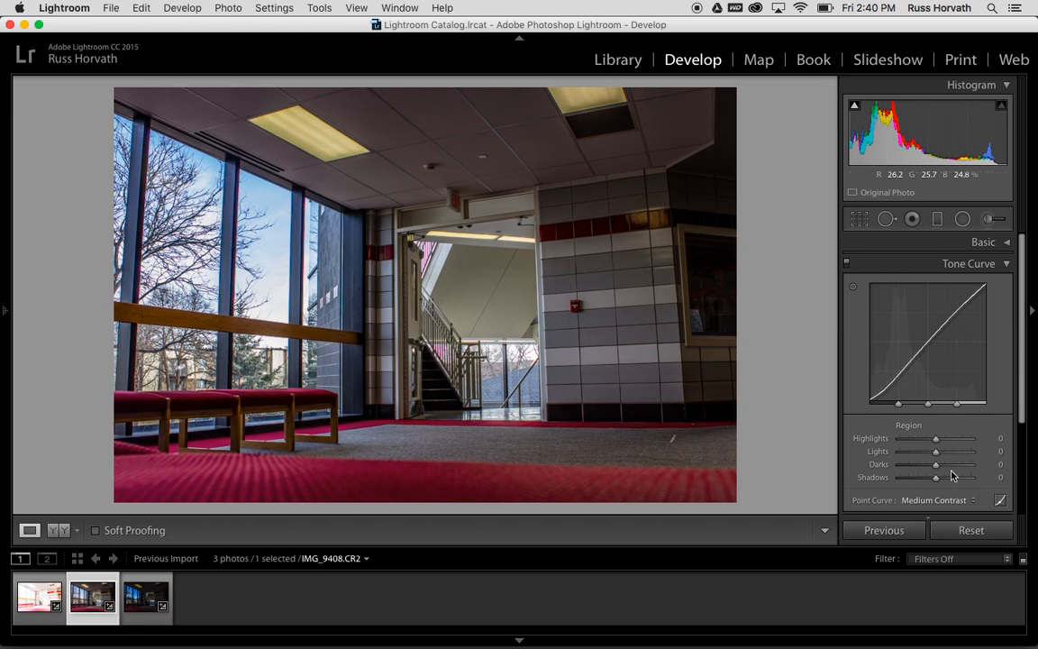
click(1002, 264)
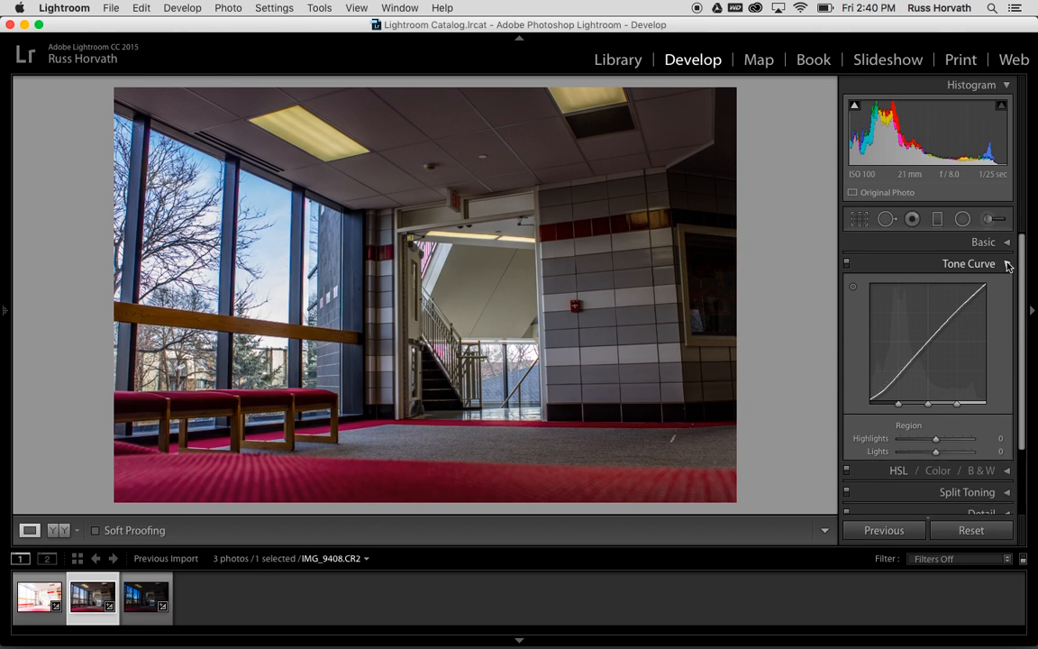
Raise the Exposure of IMG_9408.CR2 to +1.15 and collapse the Basic adjustments again.
click(1007, 241)
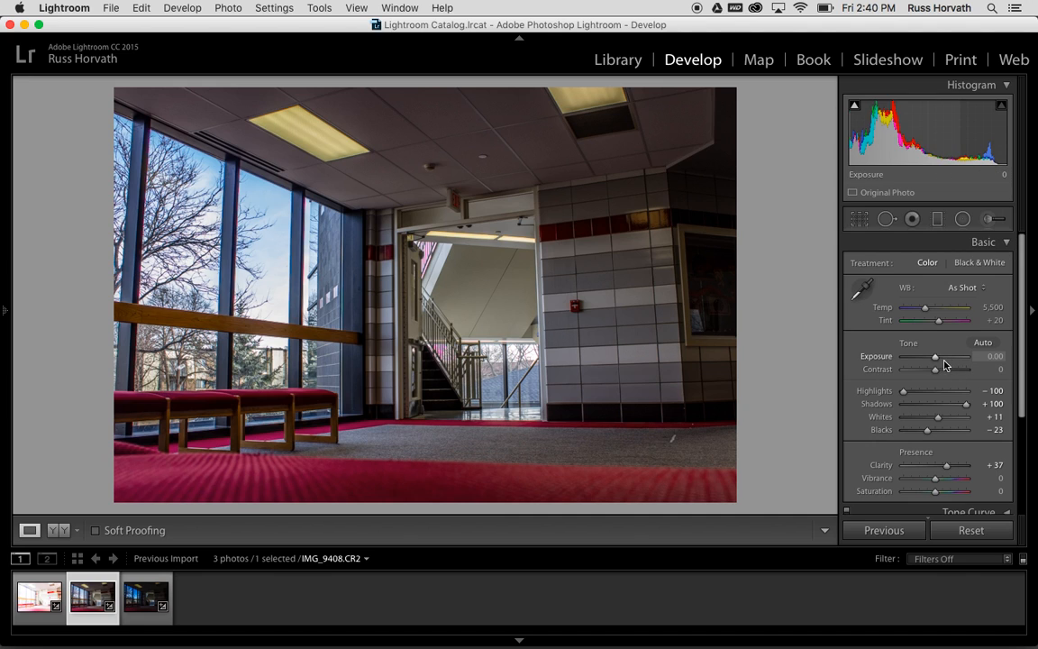
drag(935, 357, 944, 360)
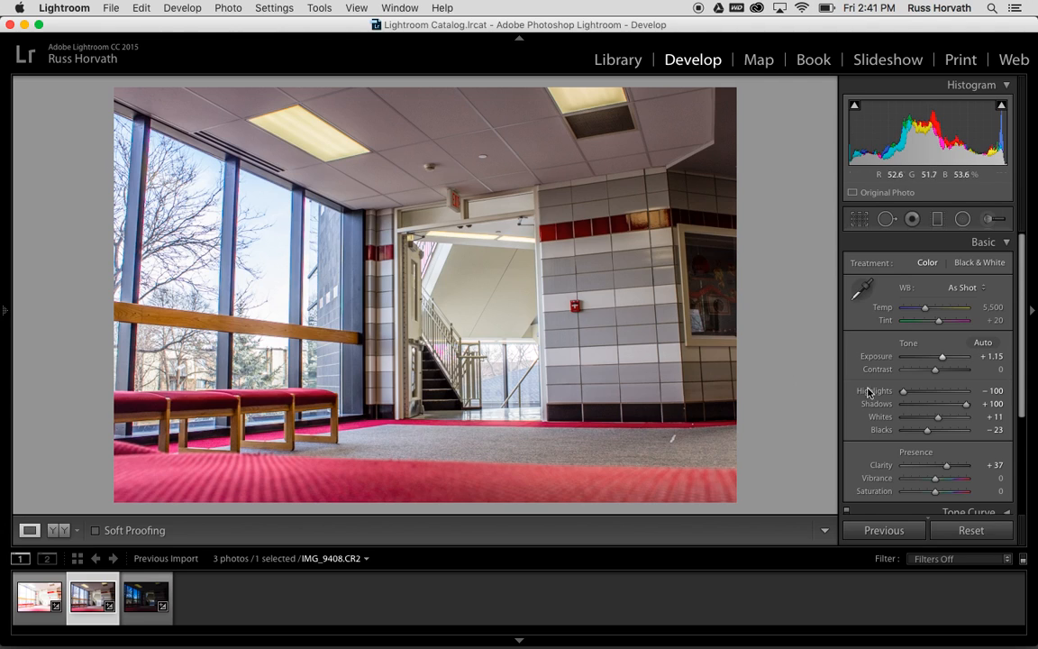
click(1006, 242)
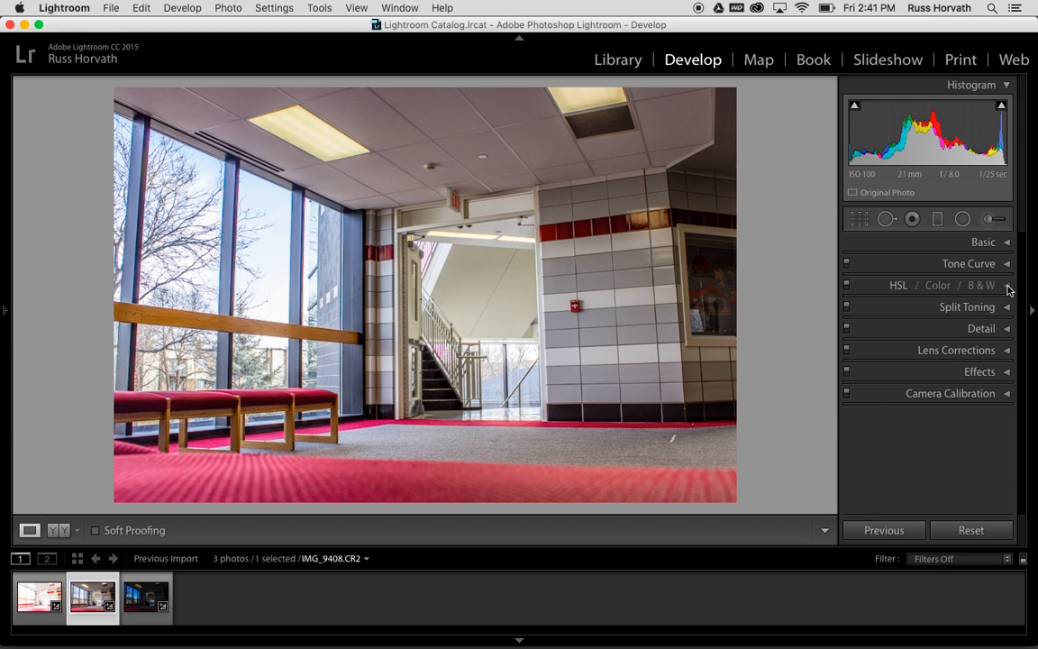
Set the HSL Saturation to +32 for Red and +14 for Magenta, and the Luminance of Red to +37.
click(1006, 286)
click(905, 307)
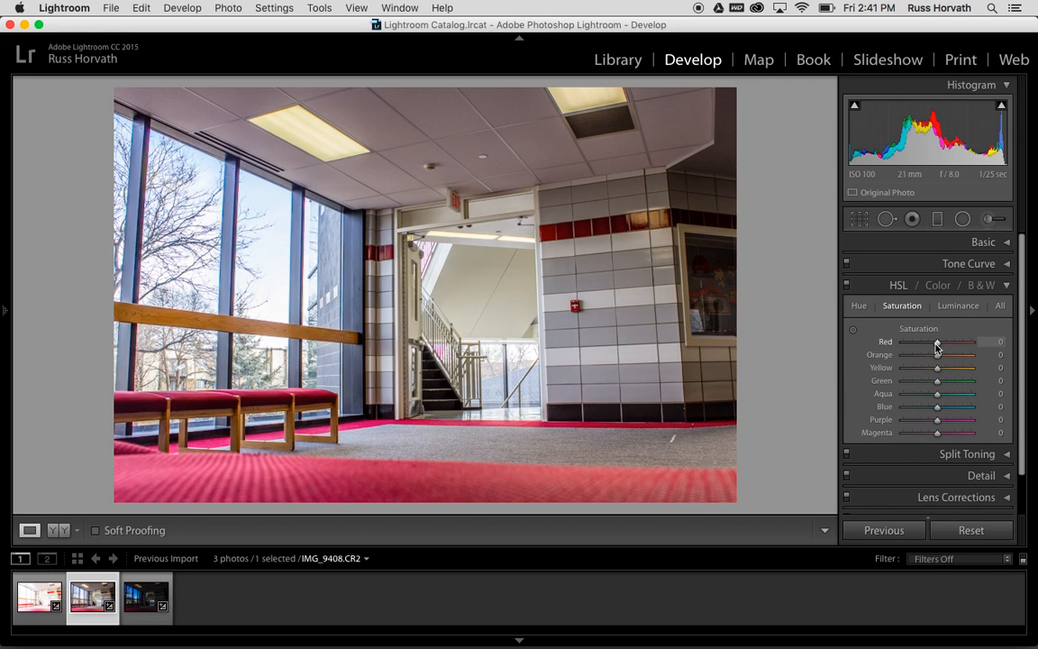
drag(940, 347, 949, 344)
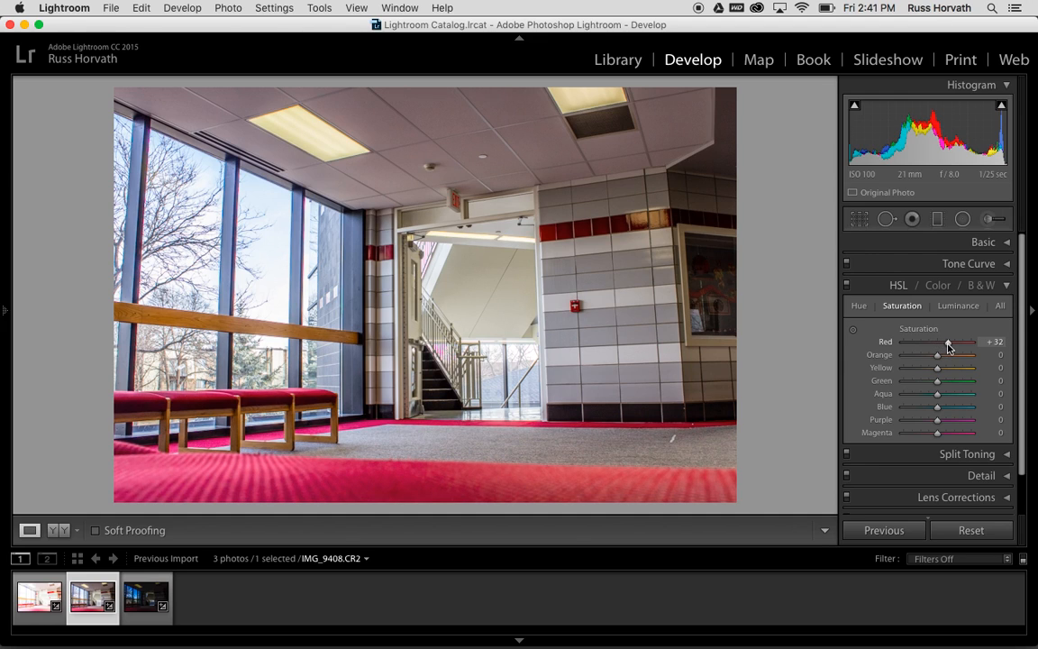
drag(939, 436, 945, 435)
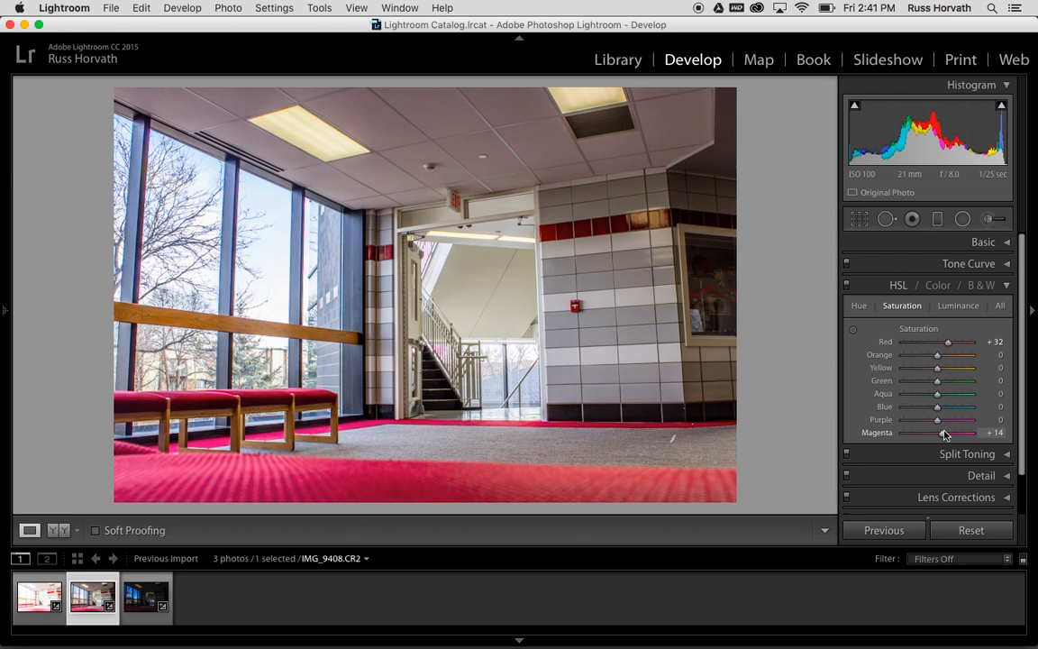
click(958, 306)
drag(937, 343, 951, 346)
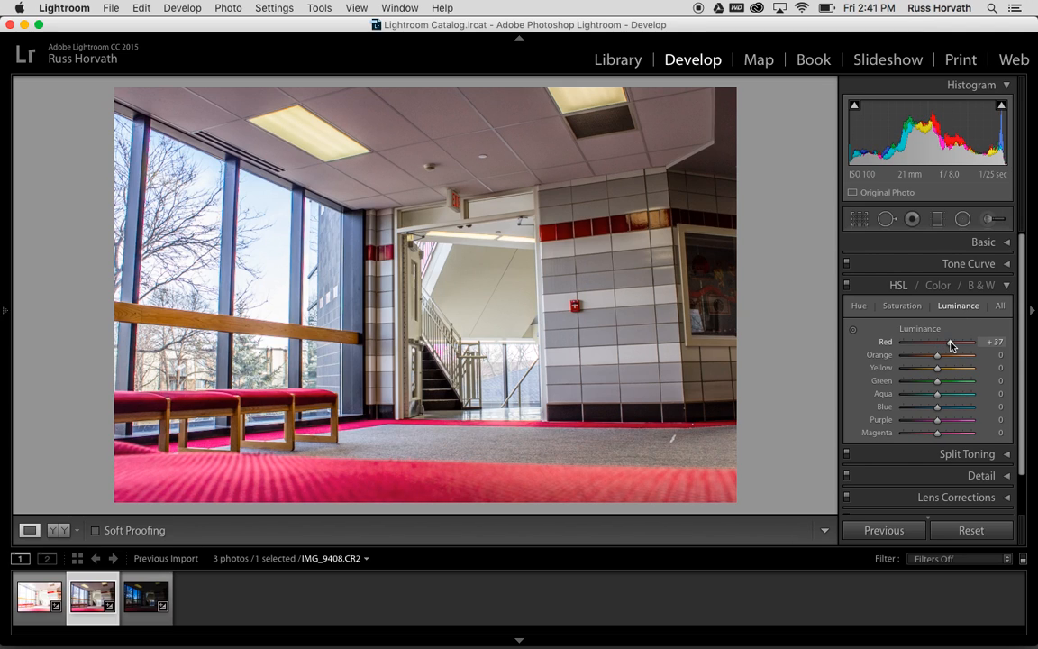
click(1006, 285)
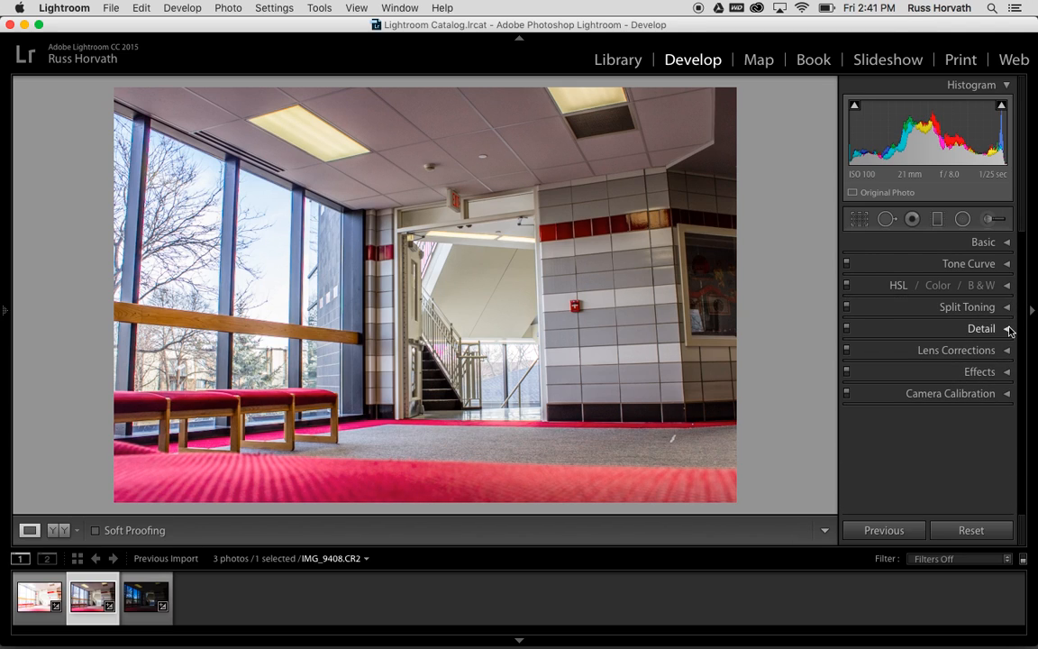
Set the sharpening Amount to 73 and the Luminance noise reduction to 37 for IMG_9408.CR2.
click(1008, 329)
drag(911, 360, 937, 359)
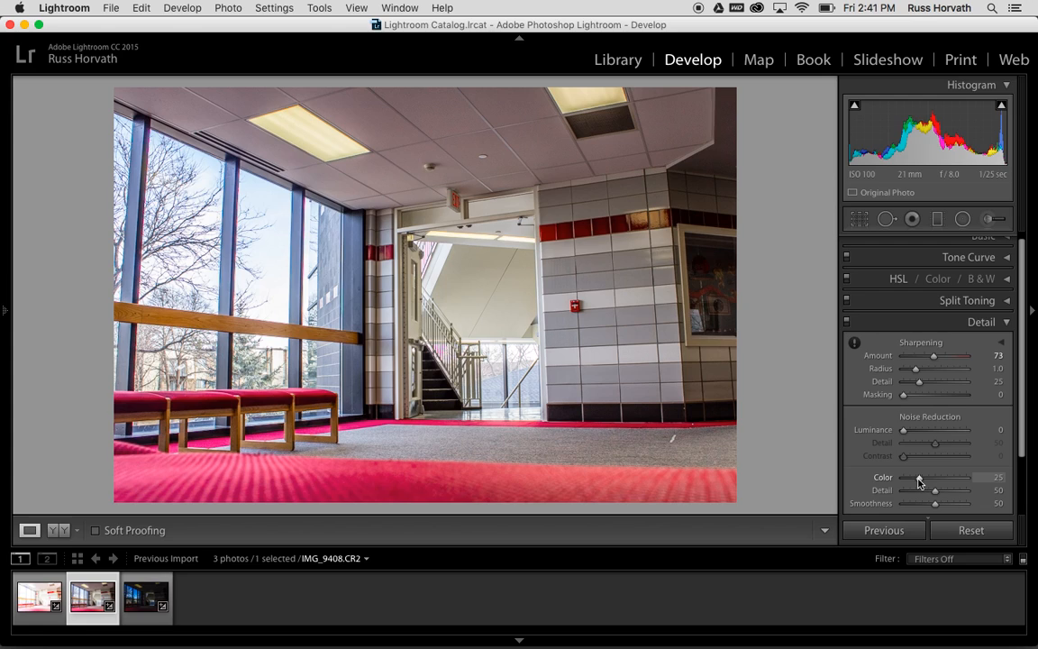
drag(903, 432, 927, 435)
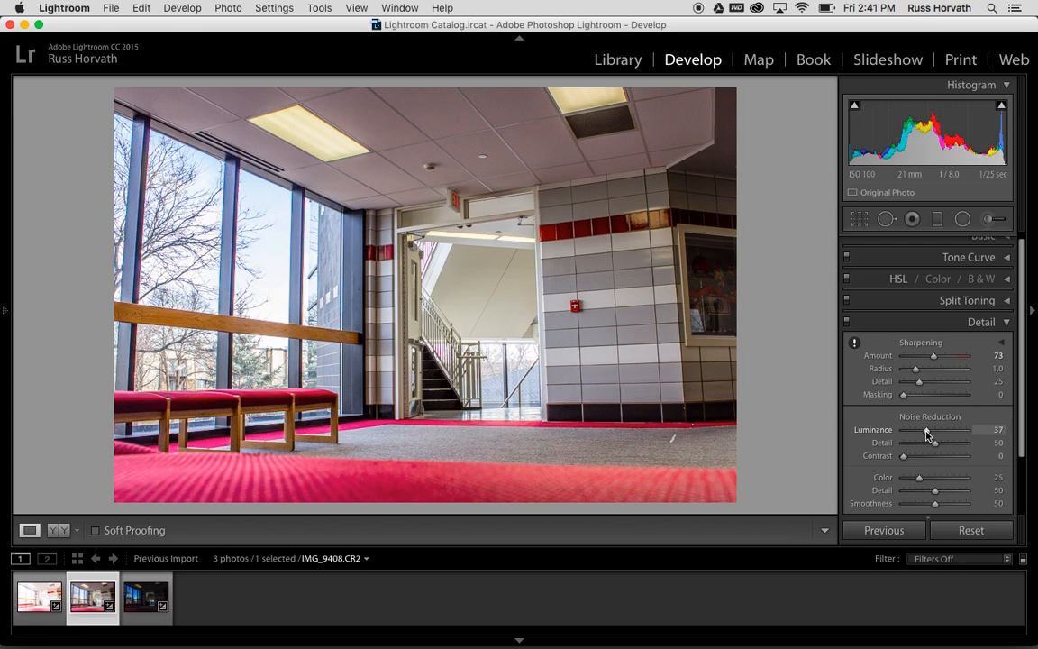
click(1007, 321)
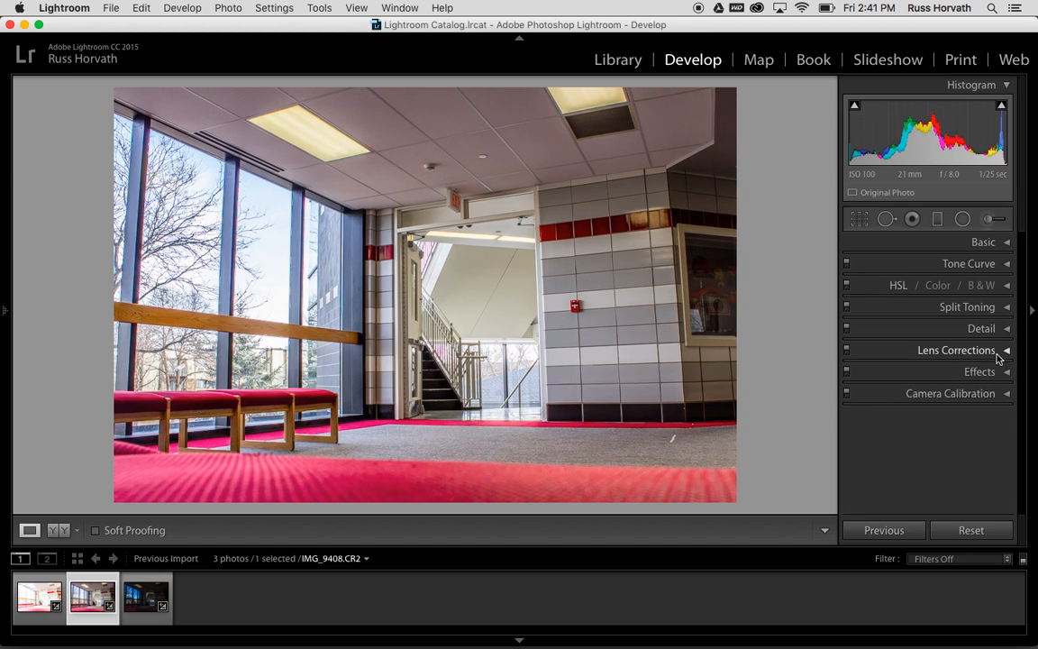
Enable lens profile corrections for IMG_9408.CR2 with Canon as the lens make.
click(1005, 352)
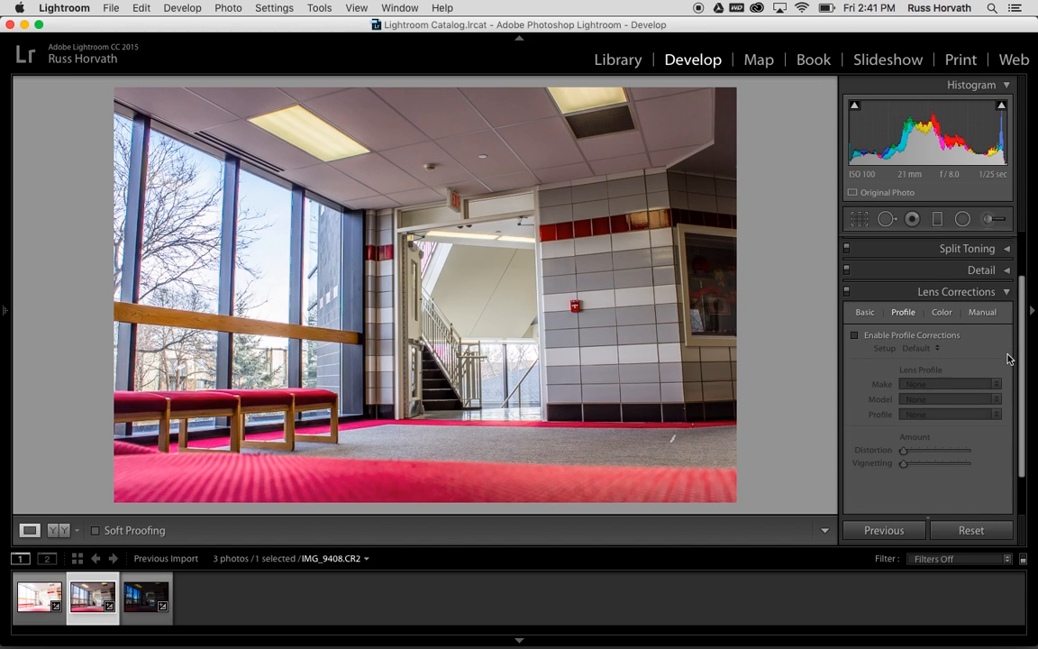
click(856, 337)
click(929, 386)
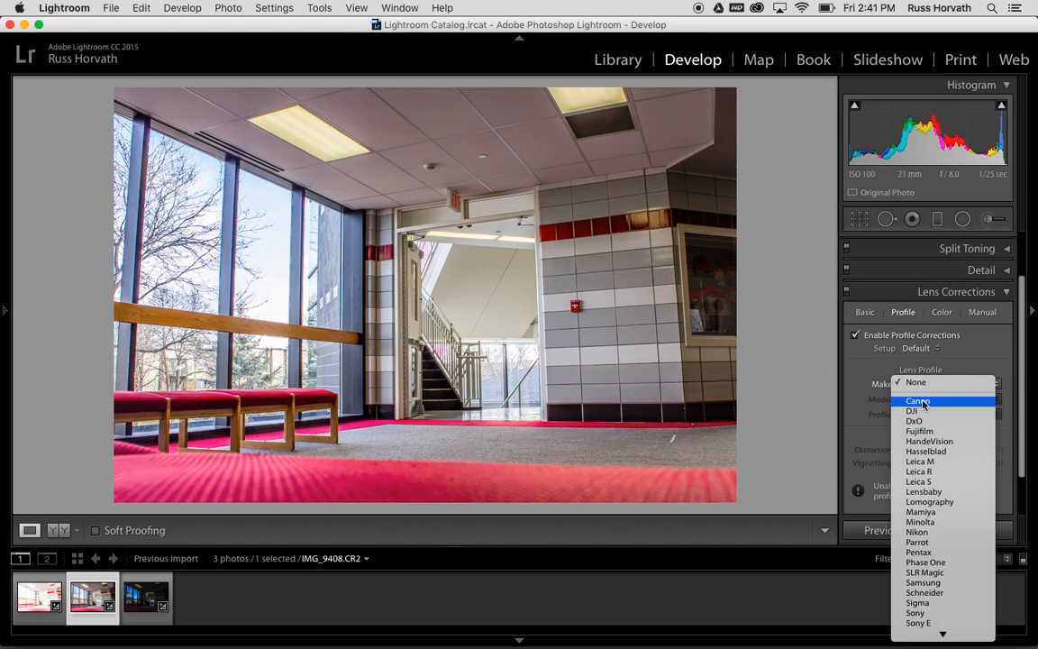
click(919, 401)
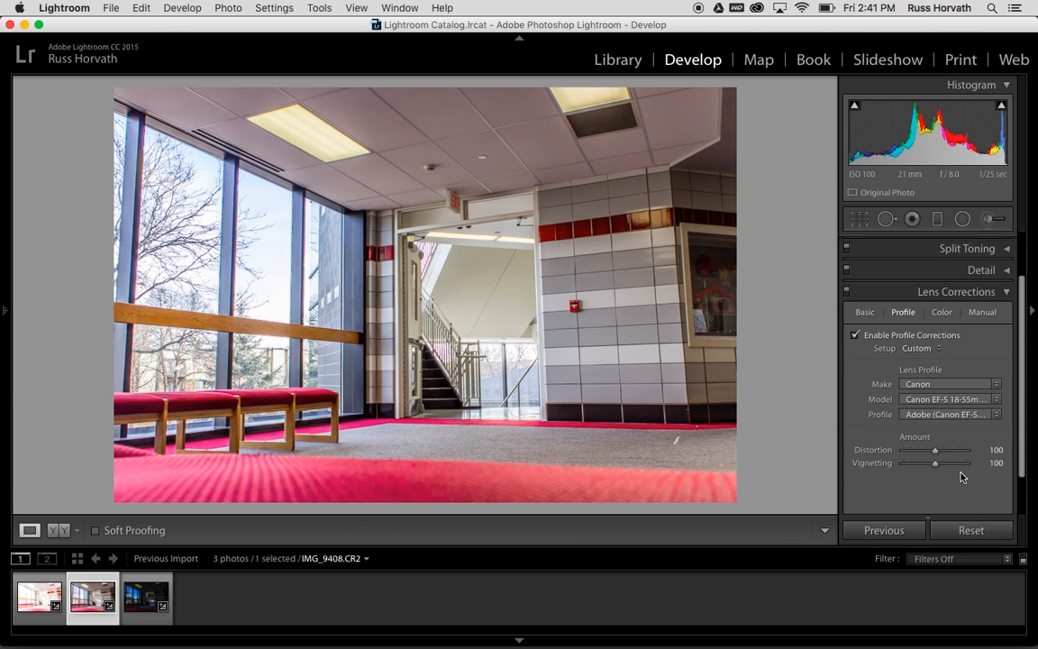
Select all three exposures and open them as layers of one document in Photoshop.
click(48, 608)
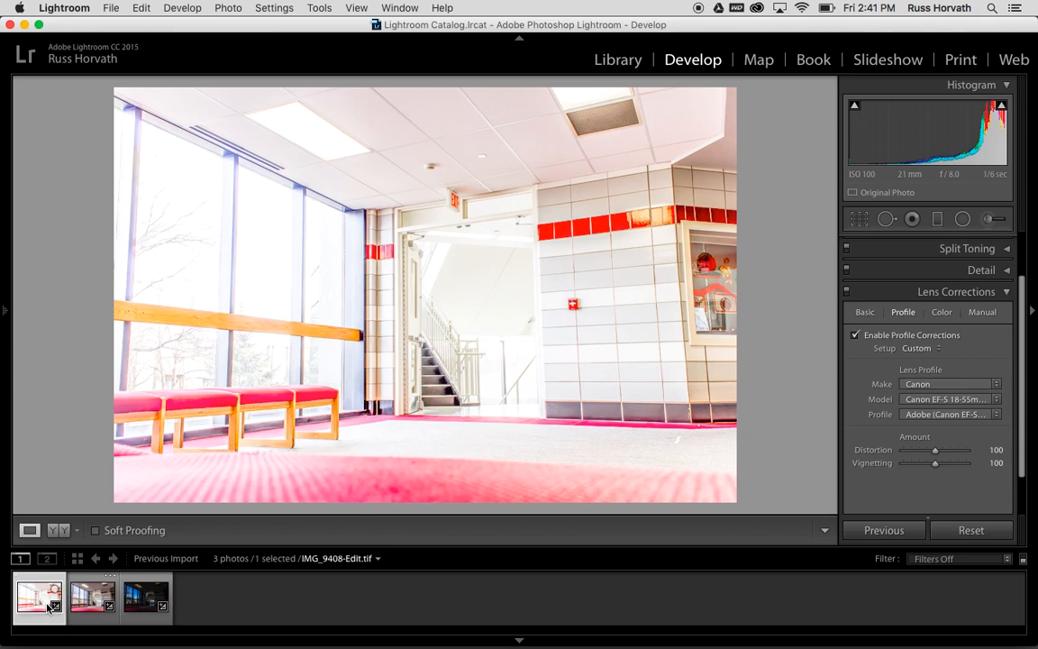
shift+click(147, 600)
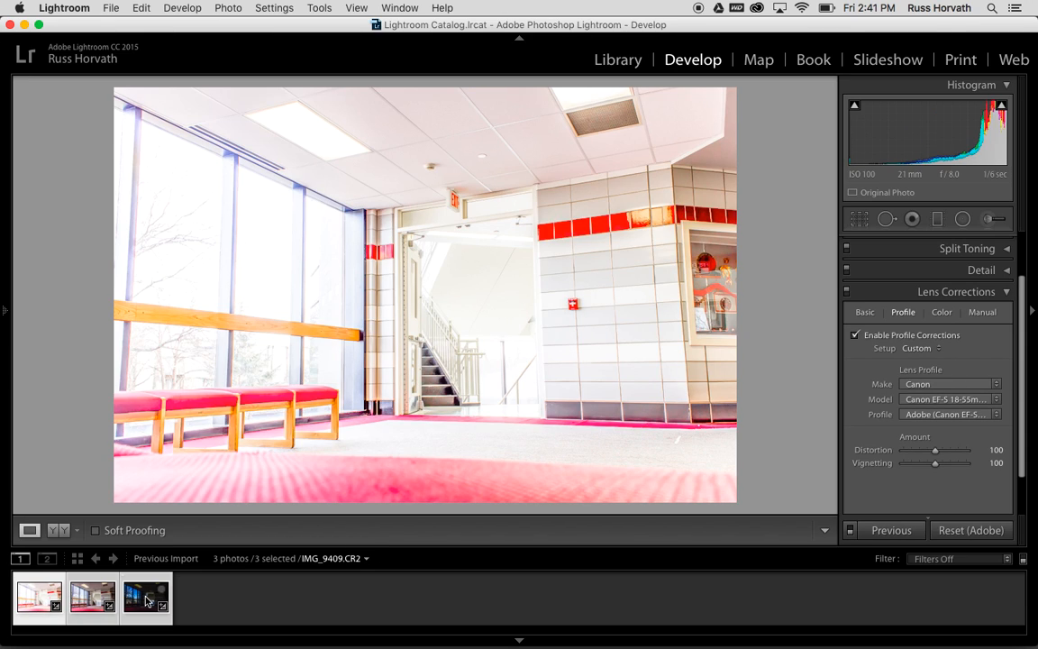
right_click(99, 599)
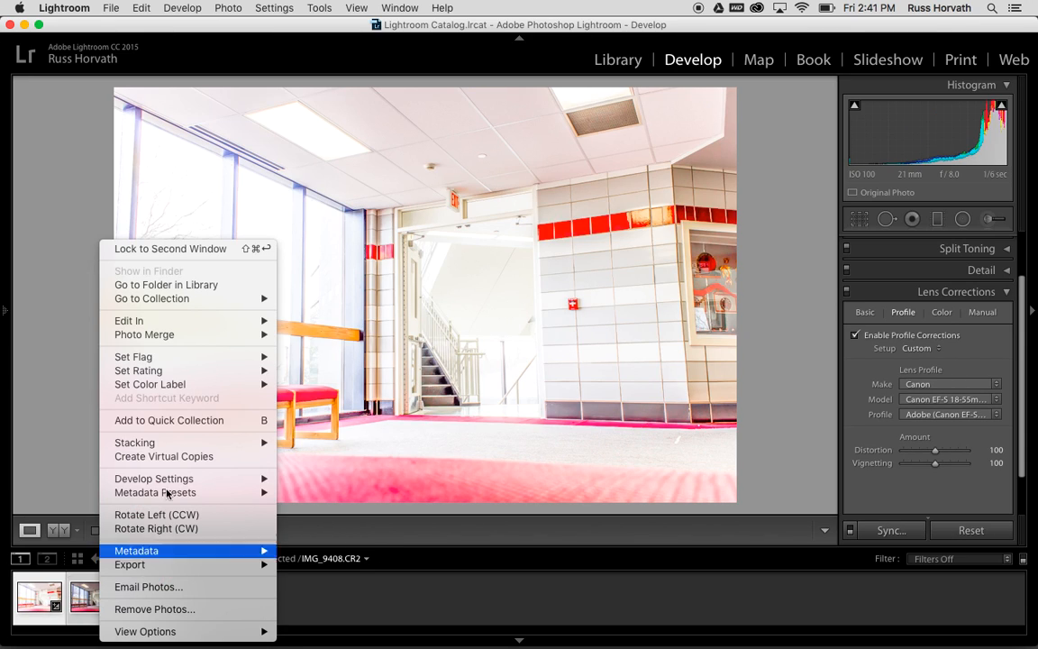
mouse_move(186, 322)
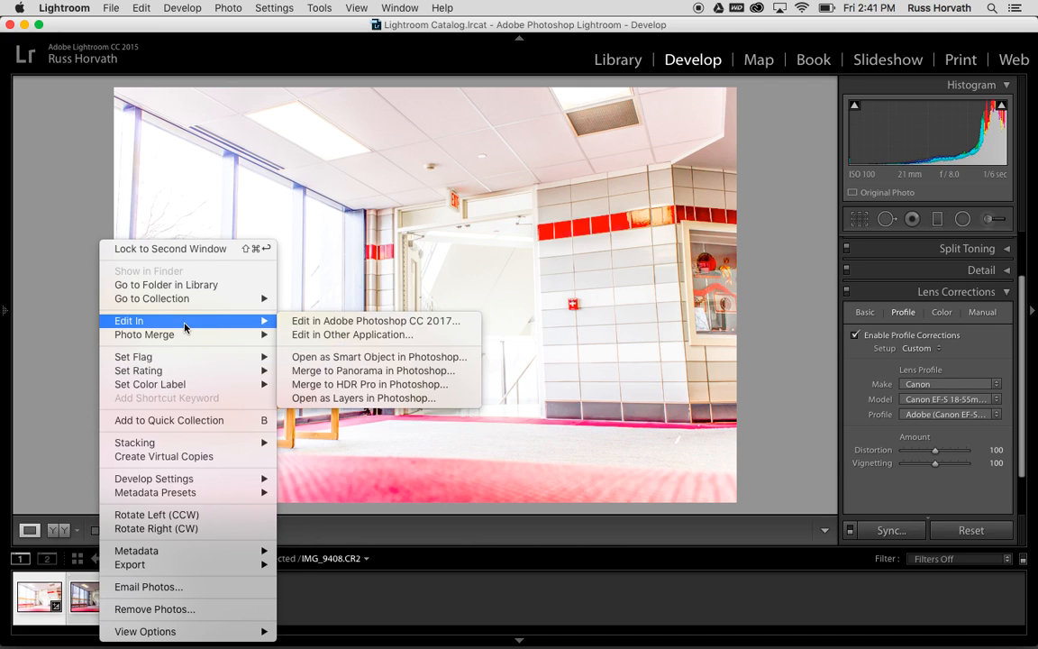
click(317, 402)
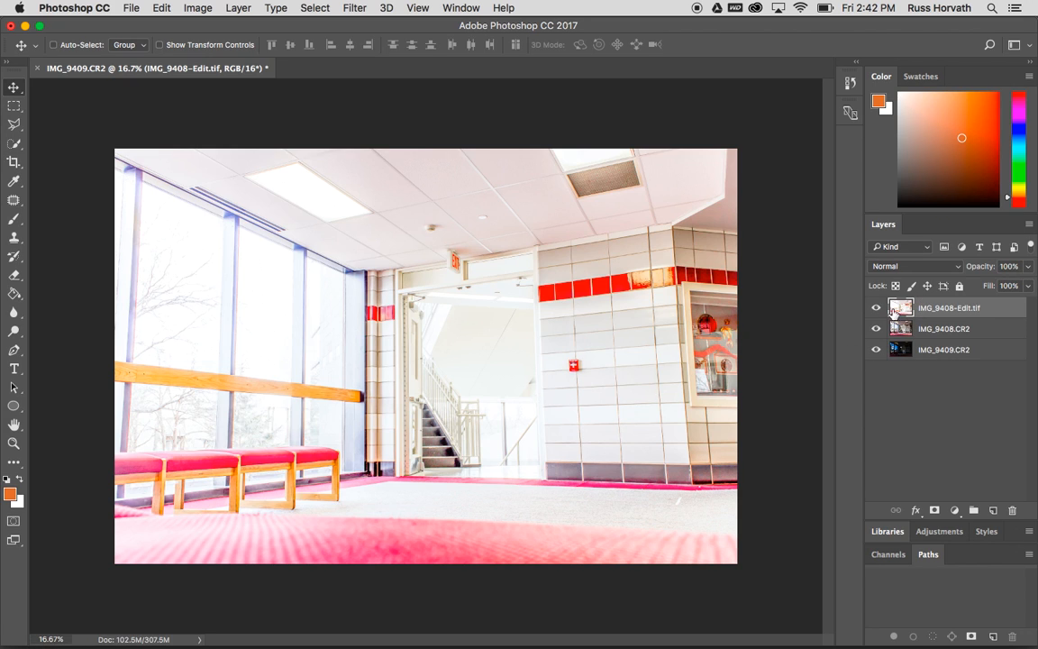
Hide the IMG_9408-Edit.tif and IMG_9408.CR2 layers in turn to inspect the exposures beneath, and show both again.
click(875, 309)
click(876, 329)
click(876, 329)
click(876, 308)
Save the layered document to the Desktop as "hdr layers" in Photoshop format with Maximize Compatibility enabled.
click(128, 9)
click(152, 158)
click(424, 476)
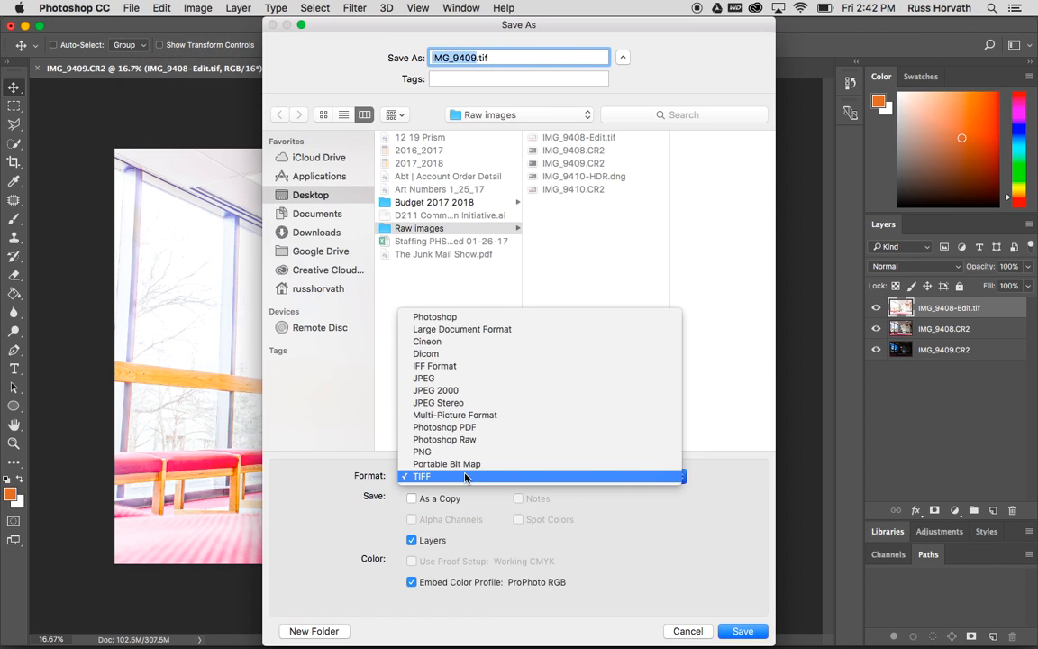
click(436, 316)
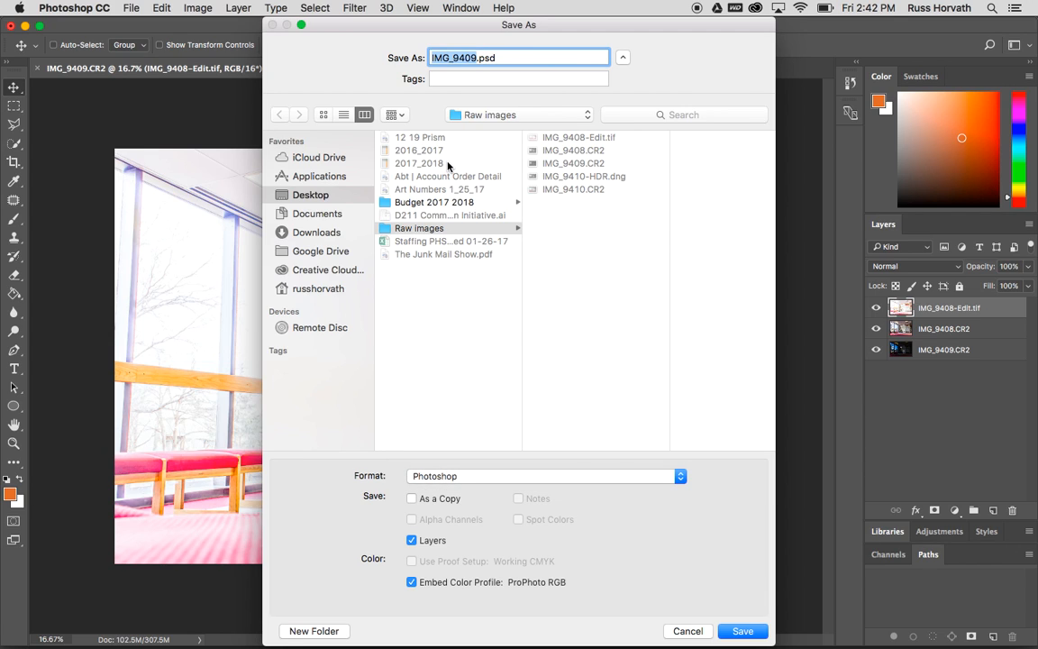
text(hdr layers)
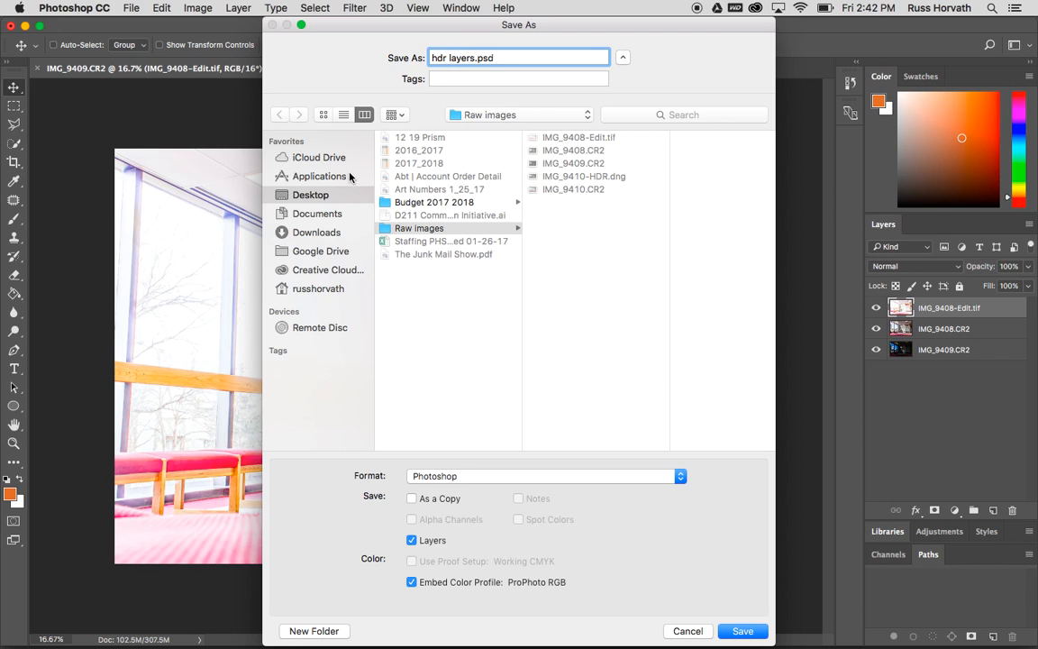
click(338, 196)
key(Return)
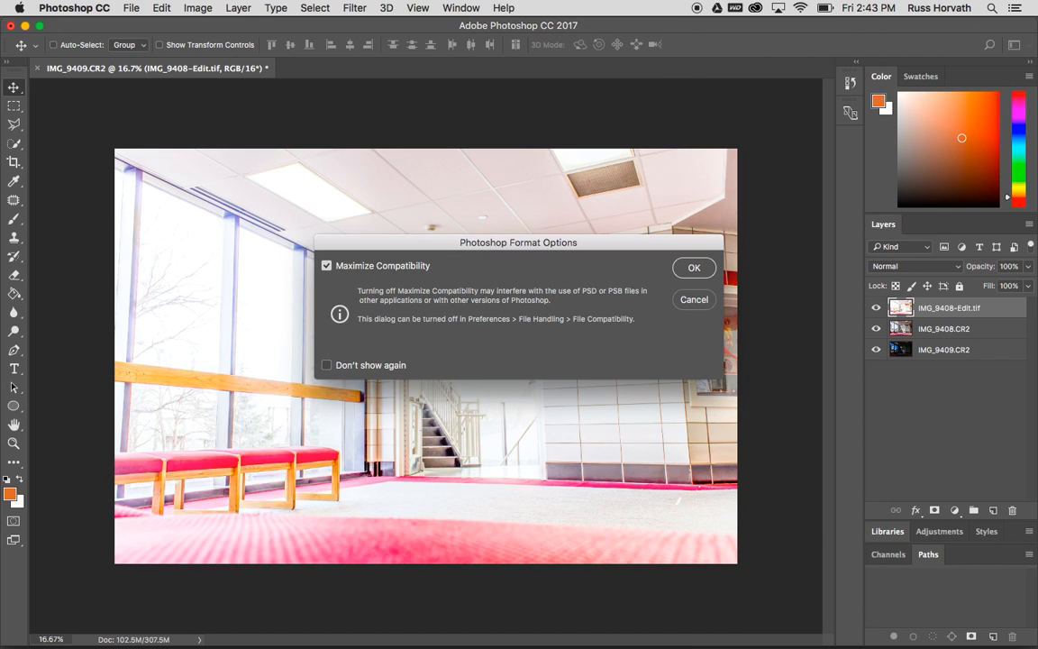
click(692, 268)
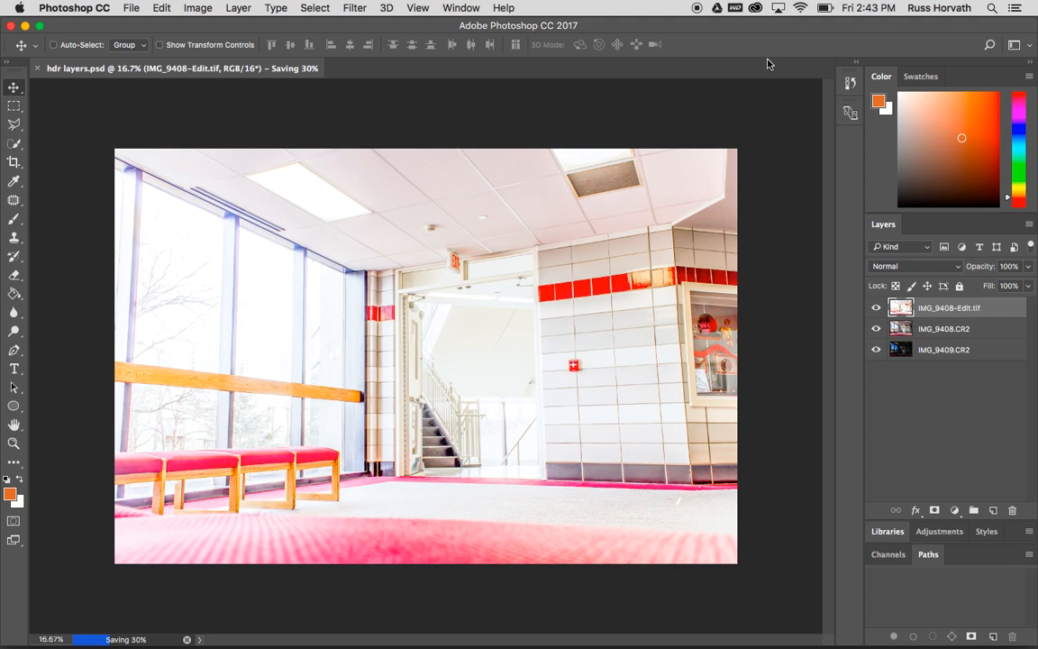